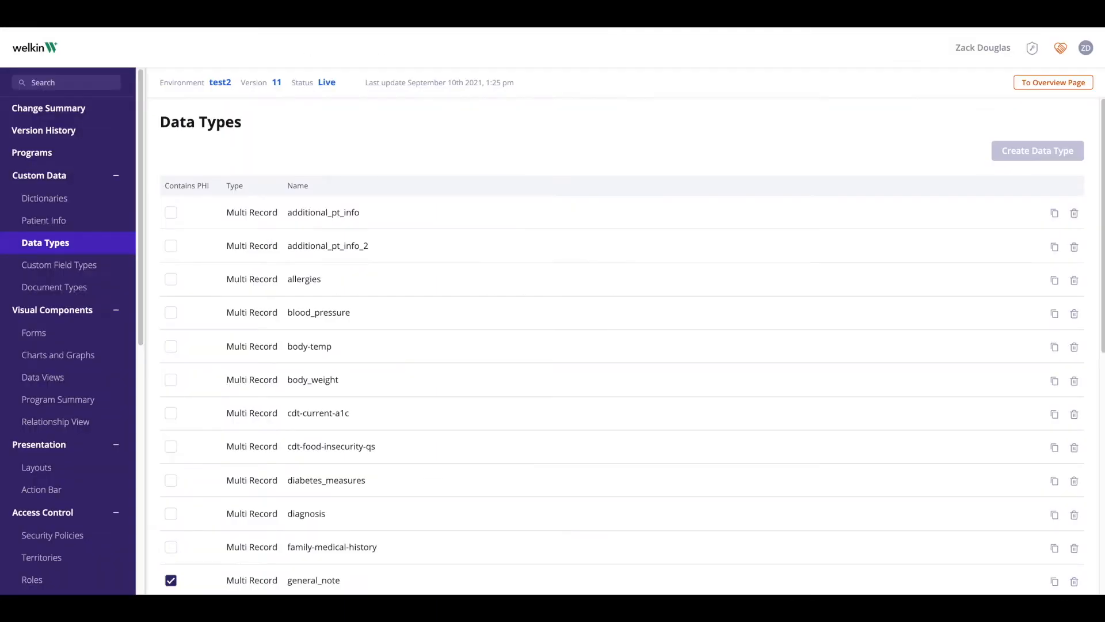
Create a new draft of the test2 environment's configuration from its change summary.
left_click(46, 249)
left_click(1073, 84)
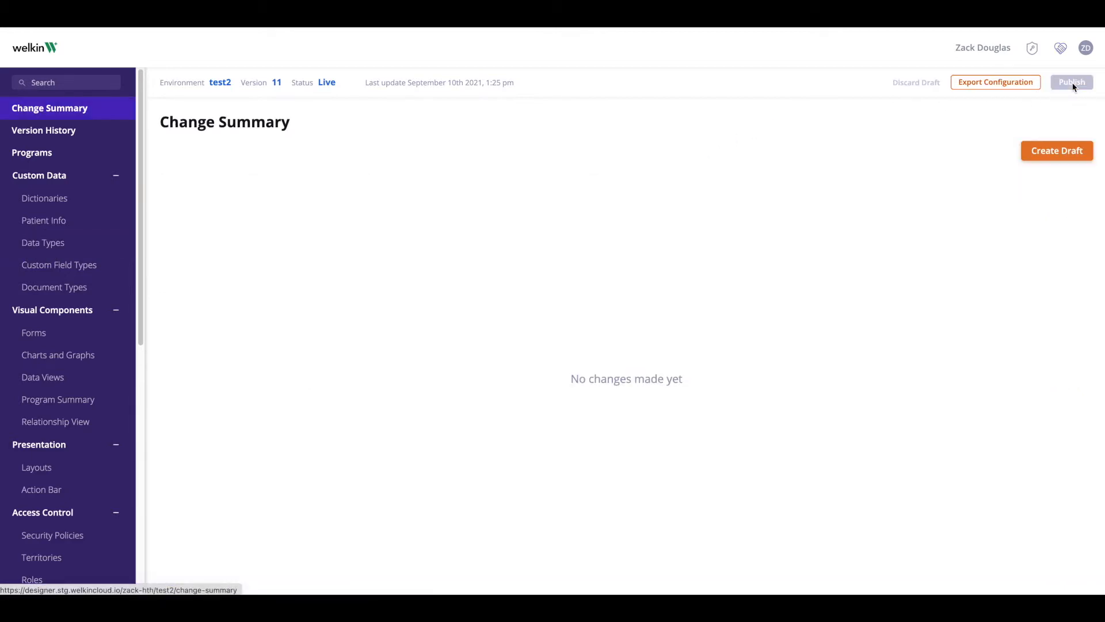
left_click(1056, 149)
left_click(669, 147)
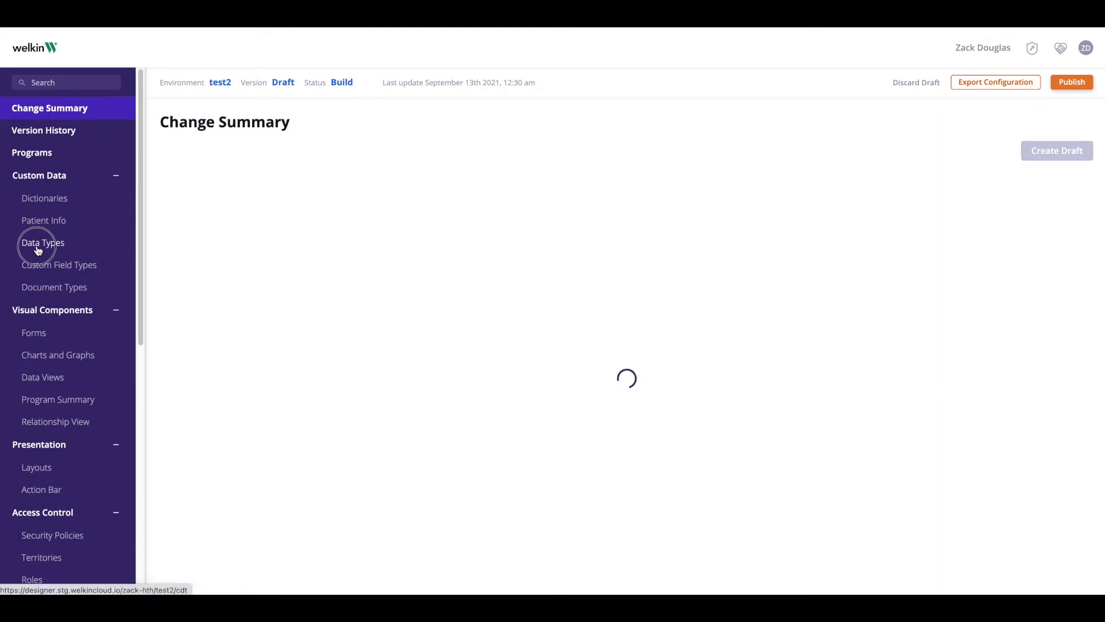
Start a new custom data type and name it cdt-housing-security-qs.
left_click(38, 249)
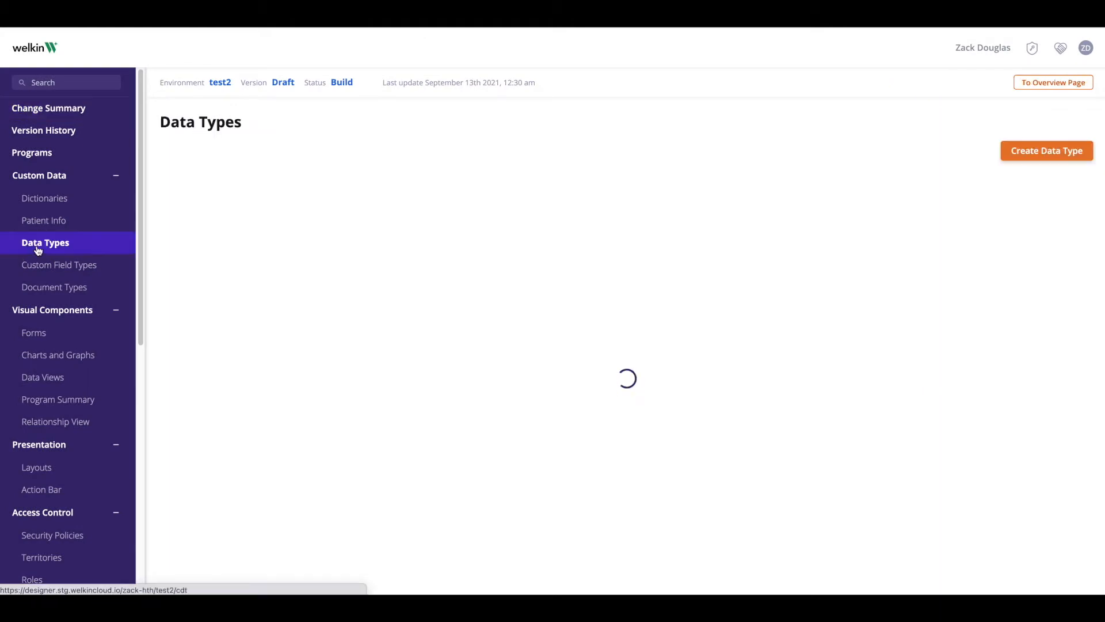
left_click(1033, 148)
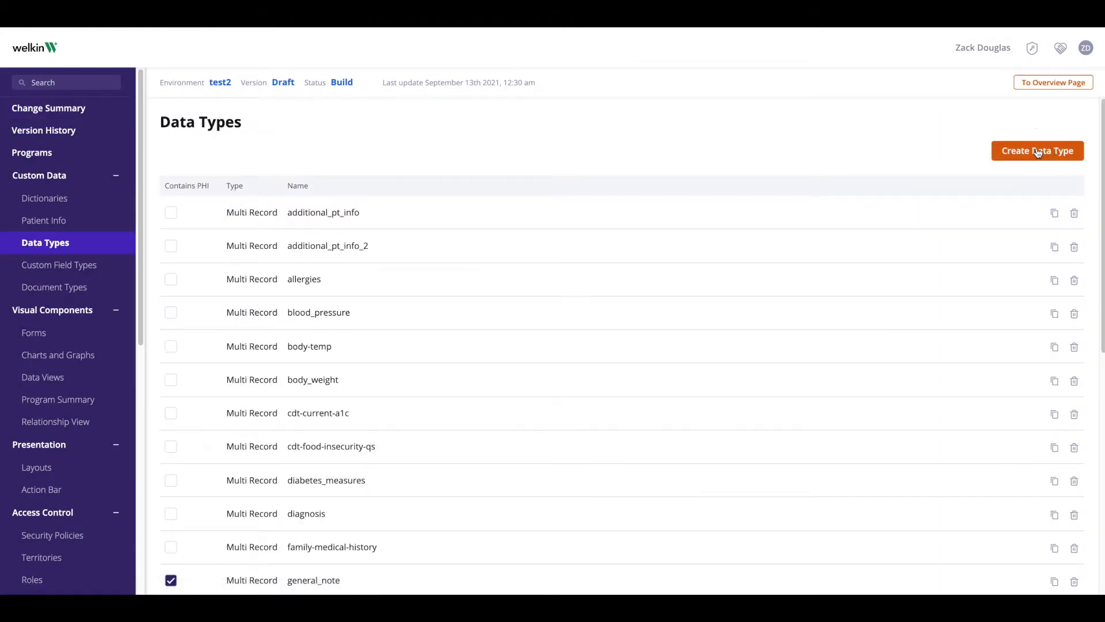
left_click(260, 179)
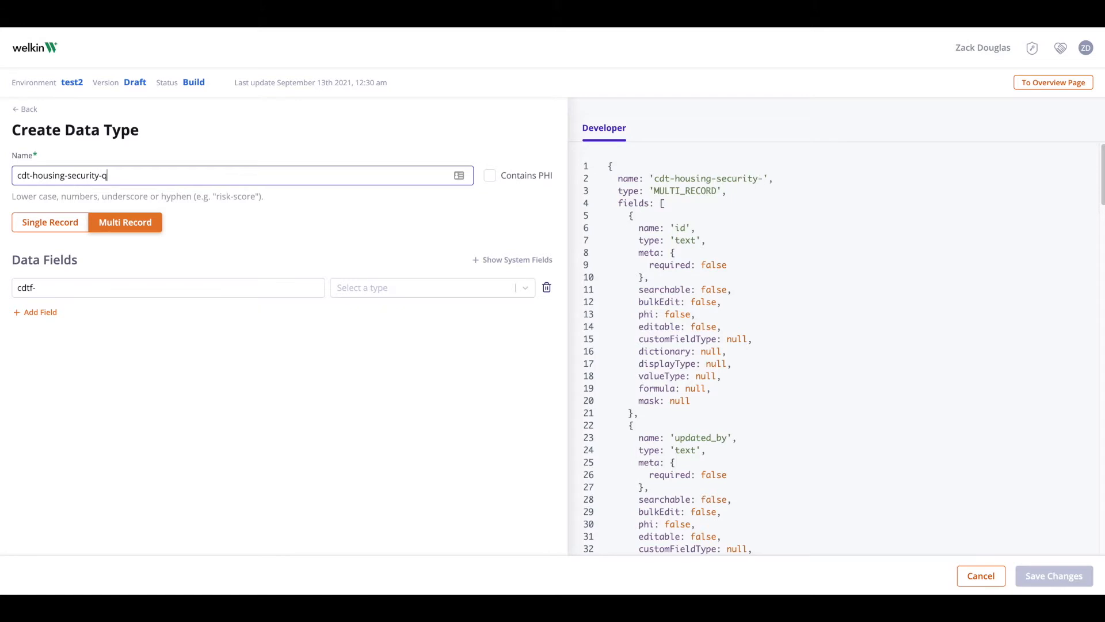
Define the first data field as cdtf-place-to-stay, of type List, with the options Yes and No.
left_click(132, 288)
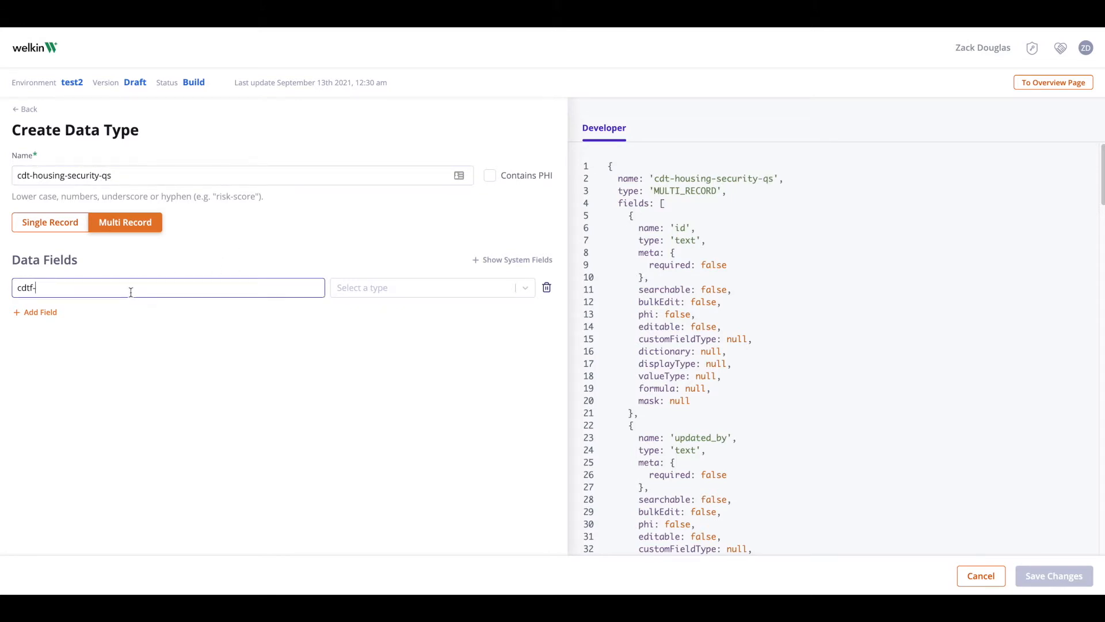
type("place-to-stay")
left_click(389, 295)
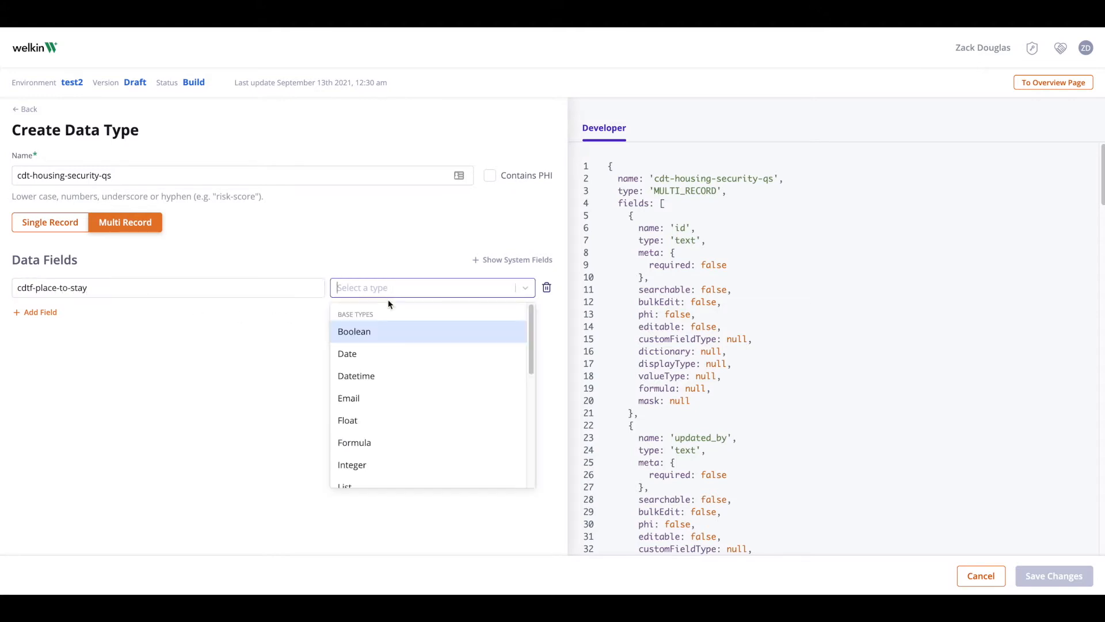
left_click(365, 484)
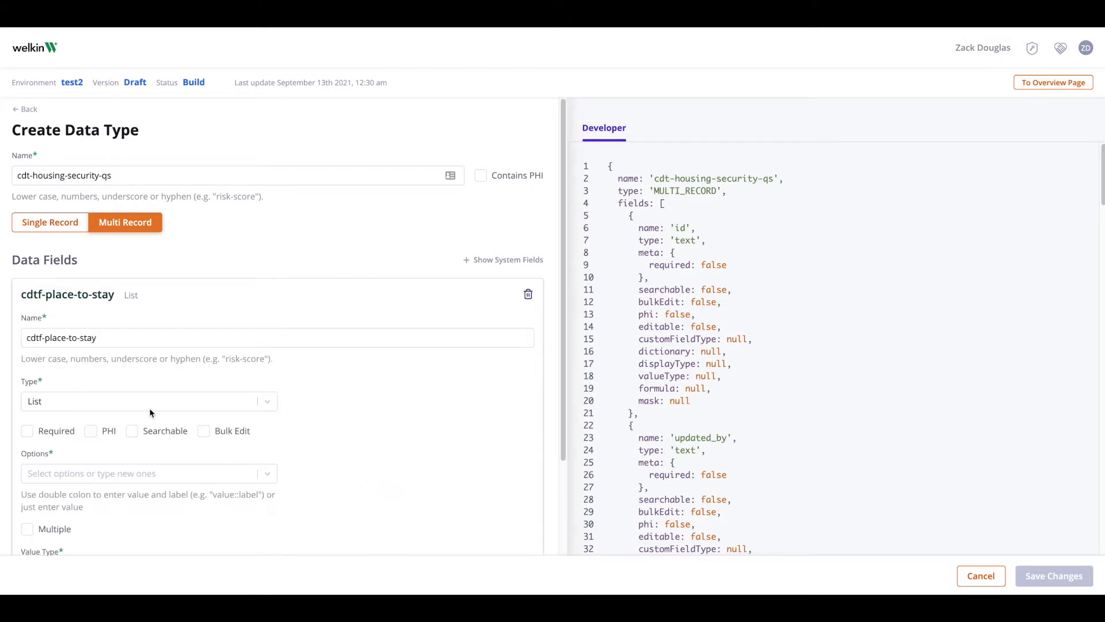
left_click(99, 473)
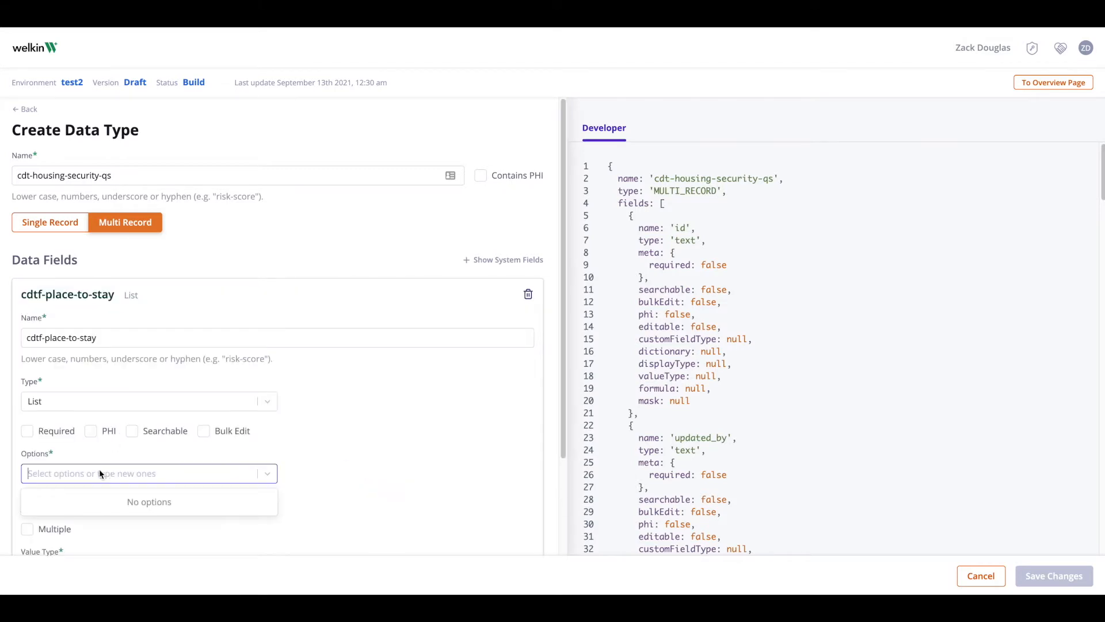
type("Yes")
key("Return")
type("No")
key("Return")
Add a List data field named cdtf-friend-family with the options Friends/Family and Alone.
scroll(344, 416, "down", 2)
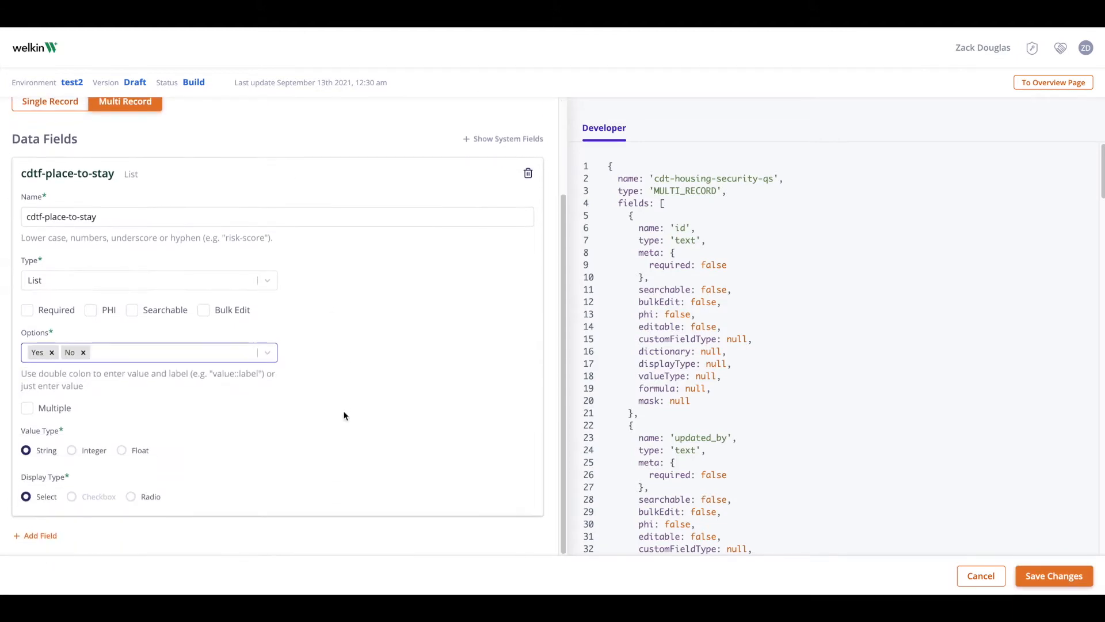
left_click(41, 536)
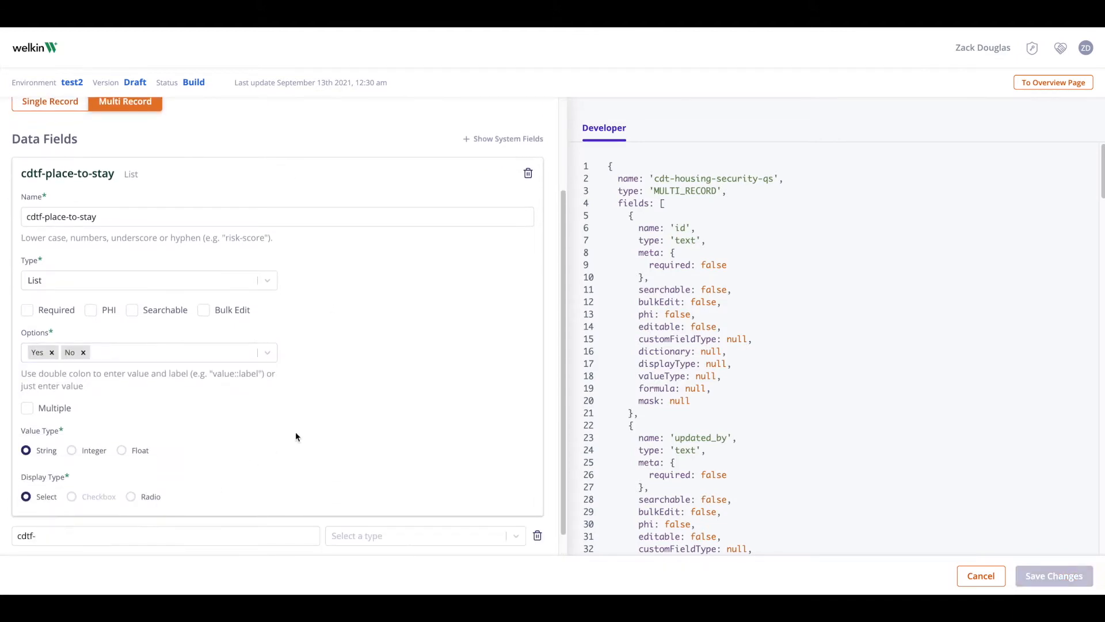
left_click(170, 510)
type("friend-family")
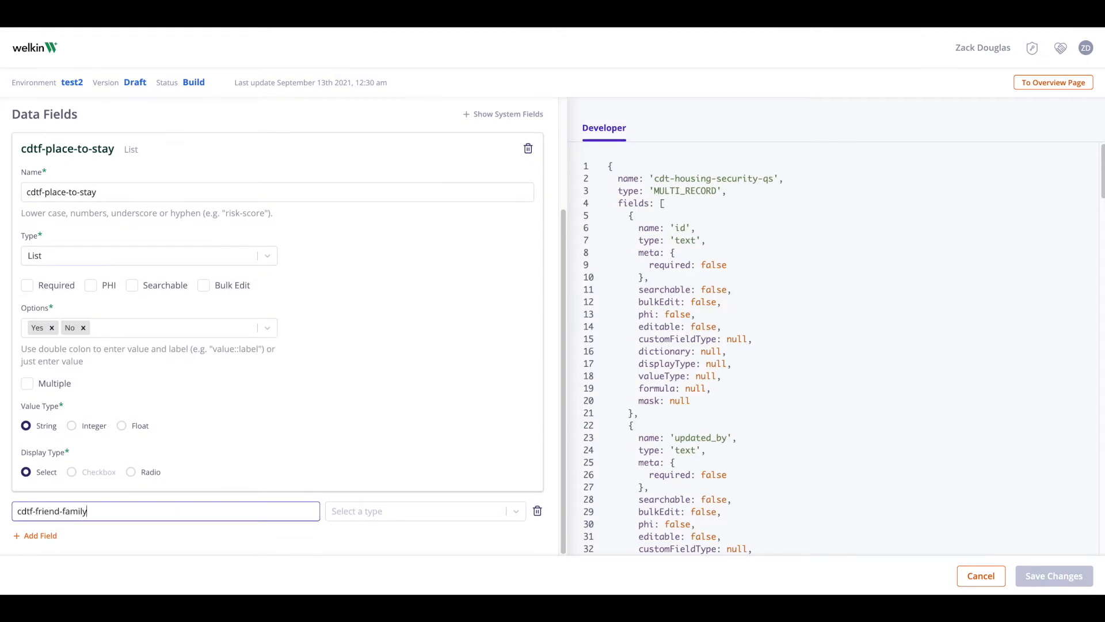
key("Tab")
type("li")
key("Return")
left_click(54, 398)
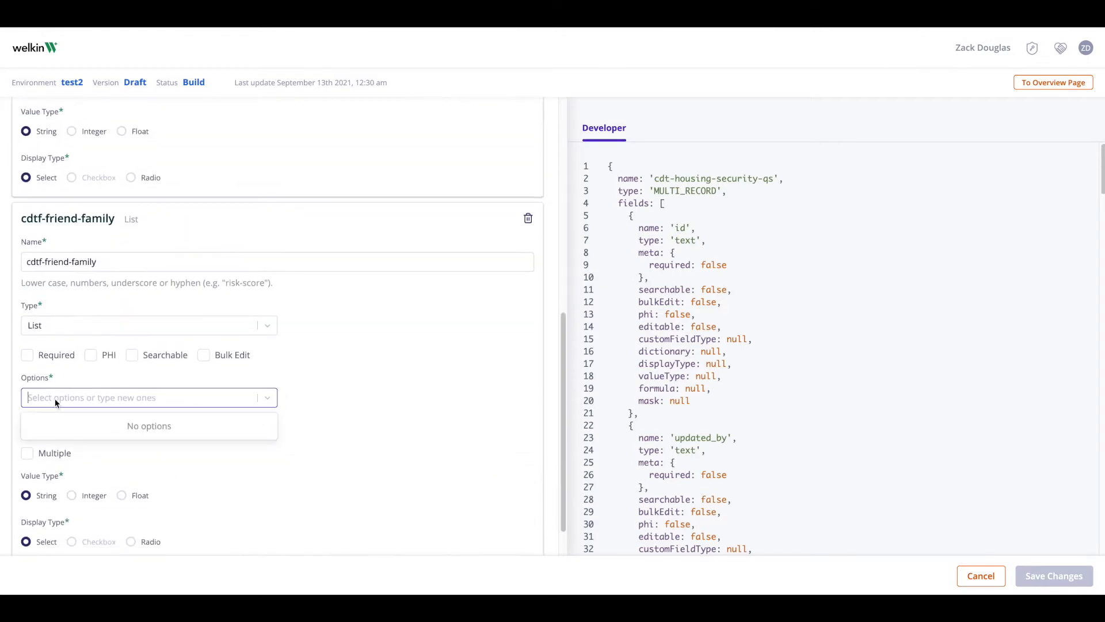
type("Friends/Family")
key("Return")
type("Alone")
key("Return")
Add a List data field named cdtf-ability-to-pay with the options No and Yes.
scroll(108, 521, "down", 1)
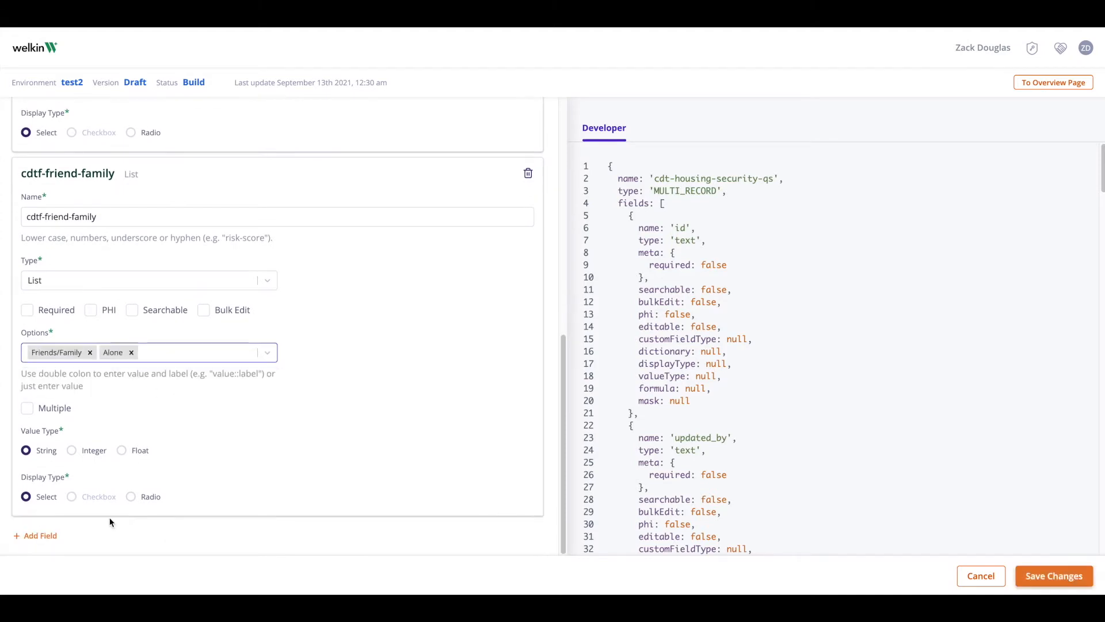
left_click(34, 534)
left_click(219, 515)
type("ability-to-pay")
key("Tab")
type("li")
key("Return")
left_click(81, 352)
type("No")
key("Return")
type("Yes")
key("Return")
Add a List data field named cdtf-safety with the options No and Yes, and save the data type.
left_click(35, 536)
left_click(115, 511)
type("safety")
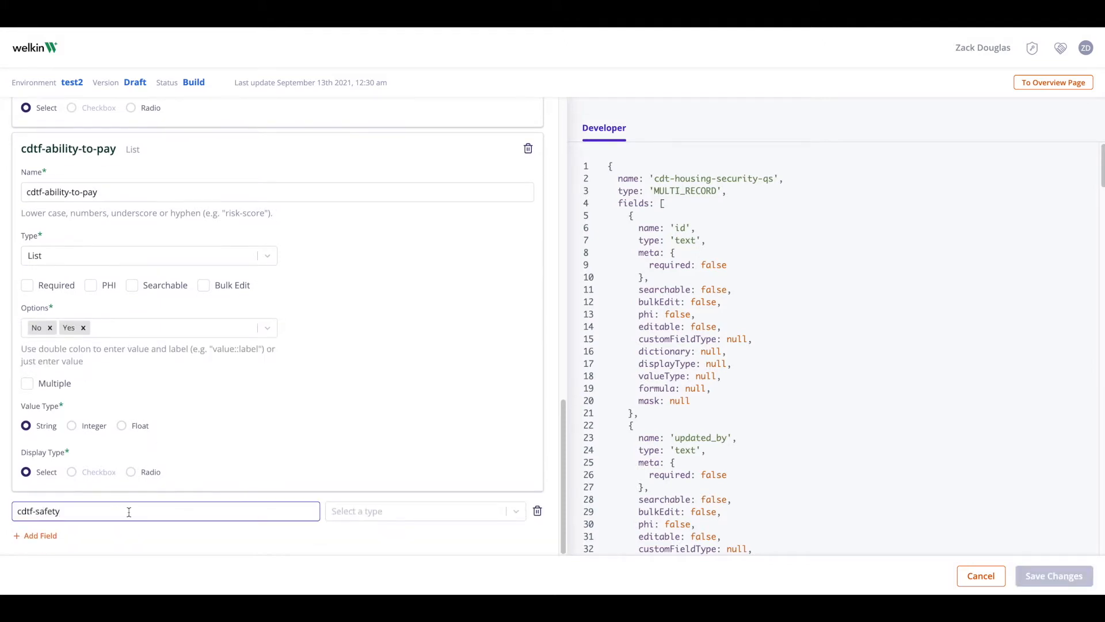
left_click(371, 510)
left_click(386, 464)
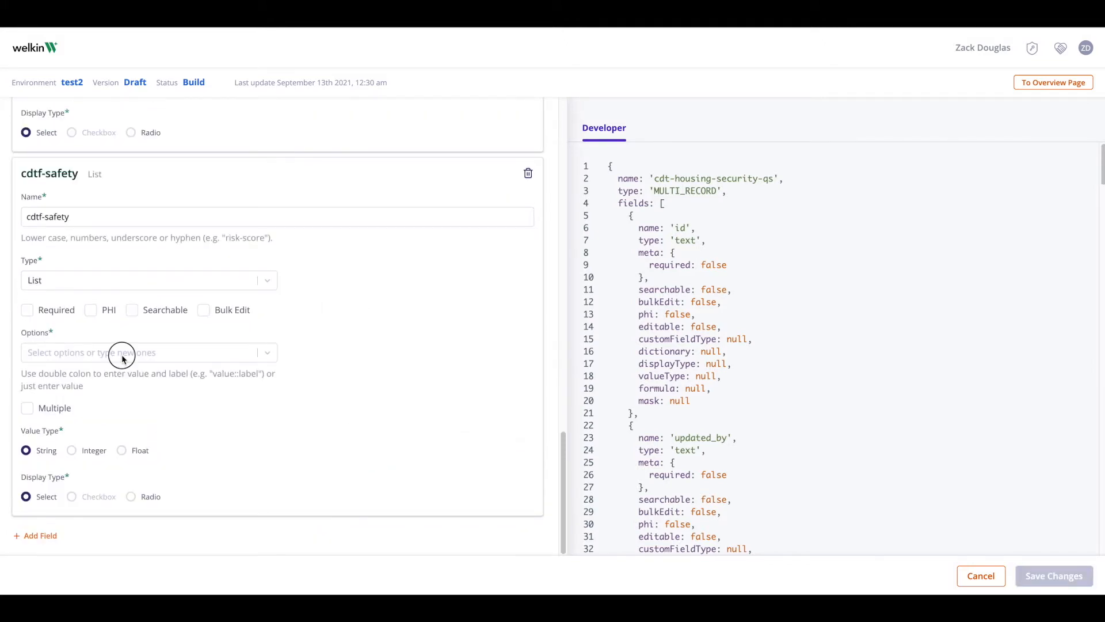
left_click(118, 352)
type("No")
key("Return")
type("Yes")
key("Return")
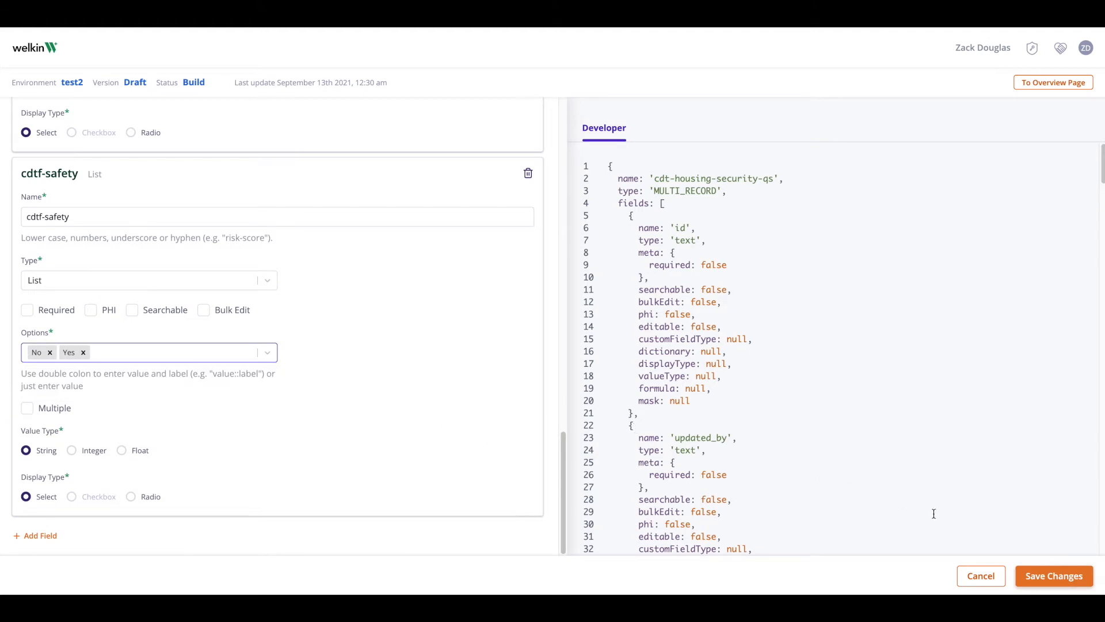
left_click(1048, 575)
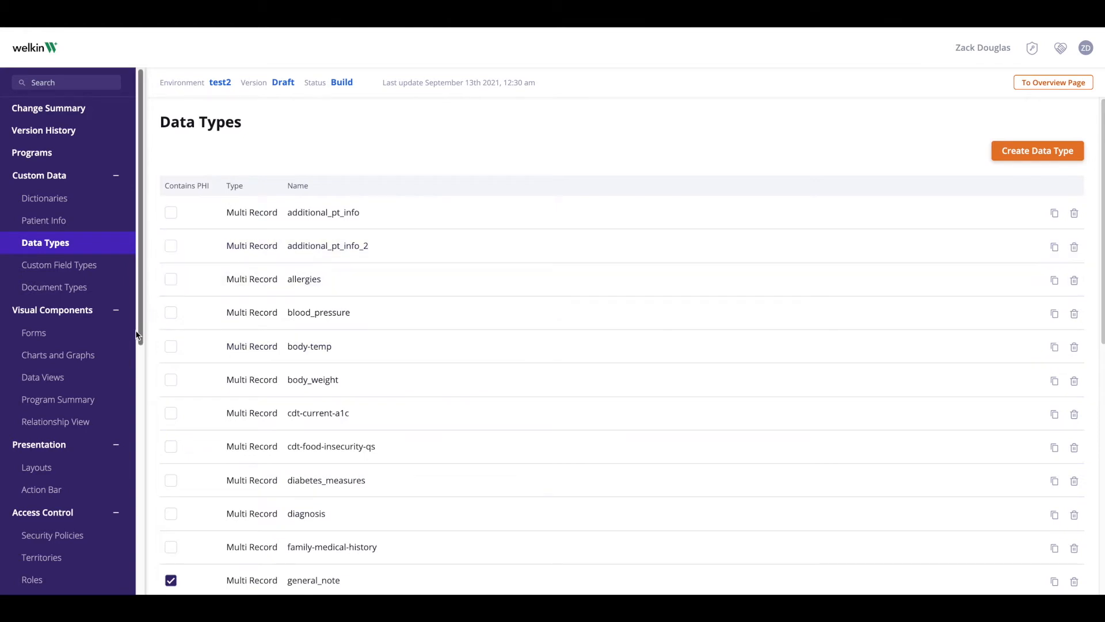
Start a new form titled Housing Security Form.
left_click(58, 341)
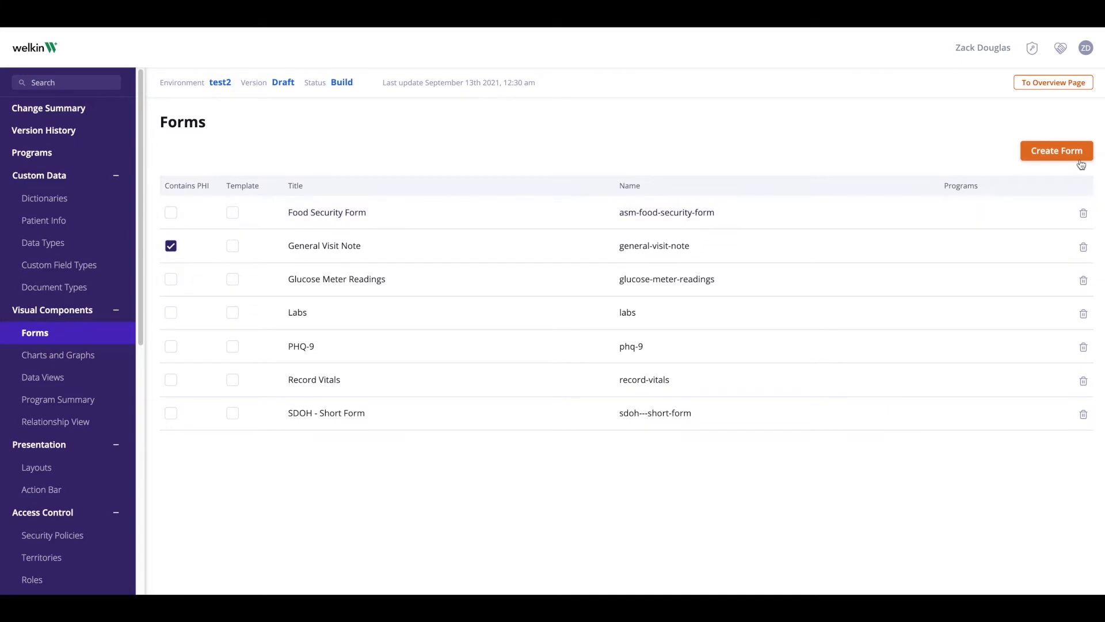
left_click(1043, 151)
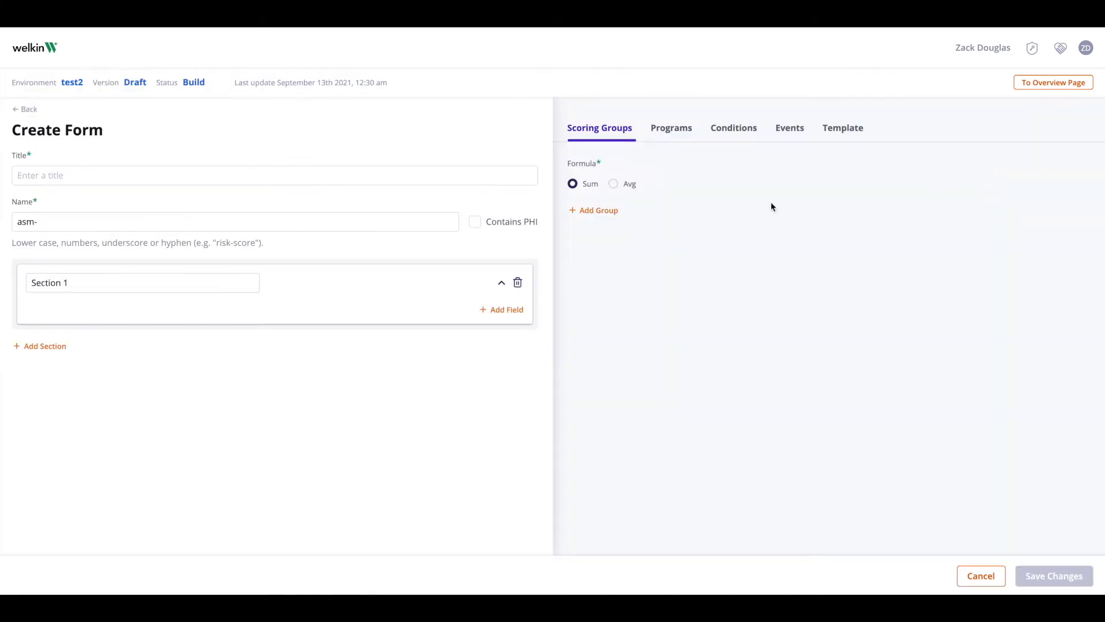
left_click(109, 175)
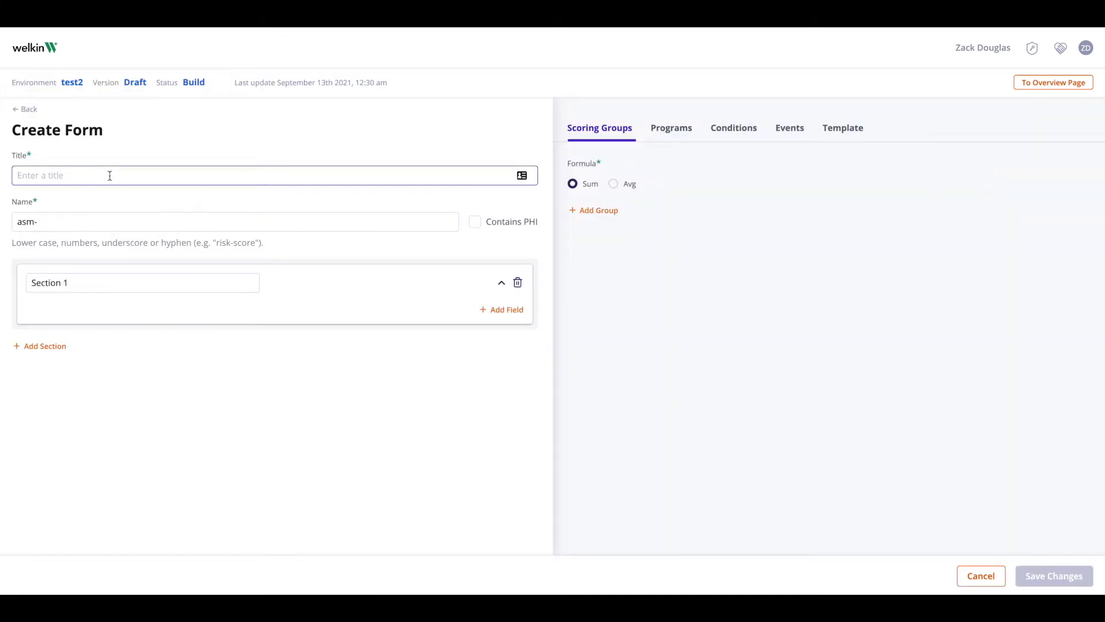
type("Housing Security")
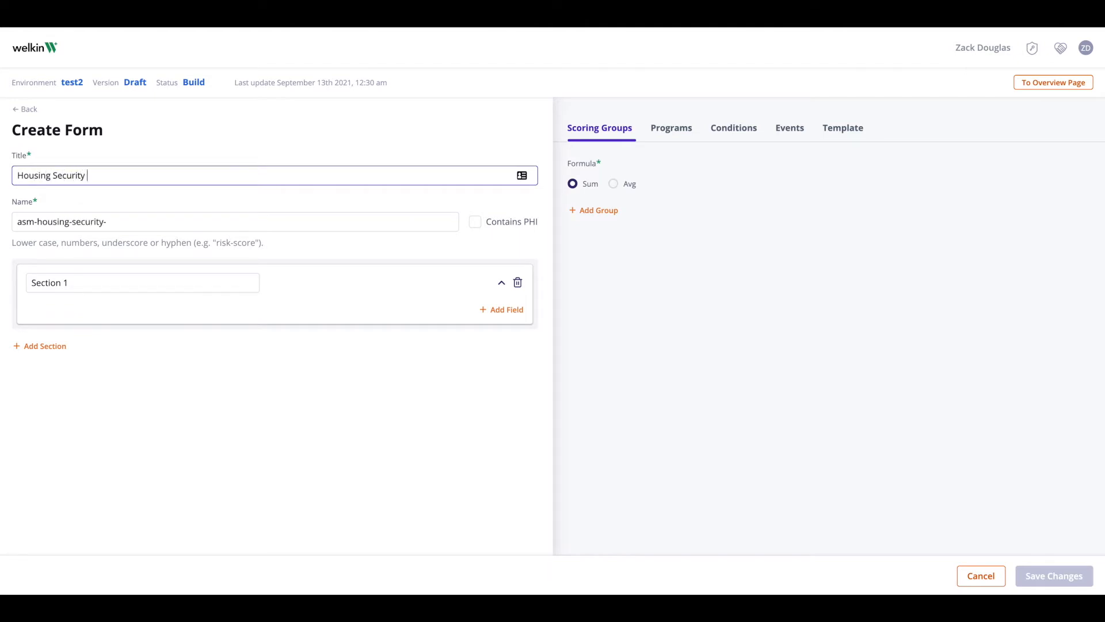
type(" Form")
Clear the title of the form's first section so it is blank.
left_click(137, 286)
left_click_drag(137, 286, 15, 284)
key("BackSpace")
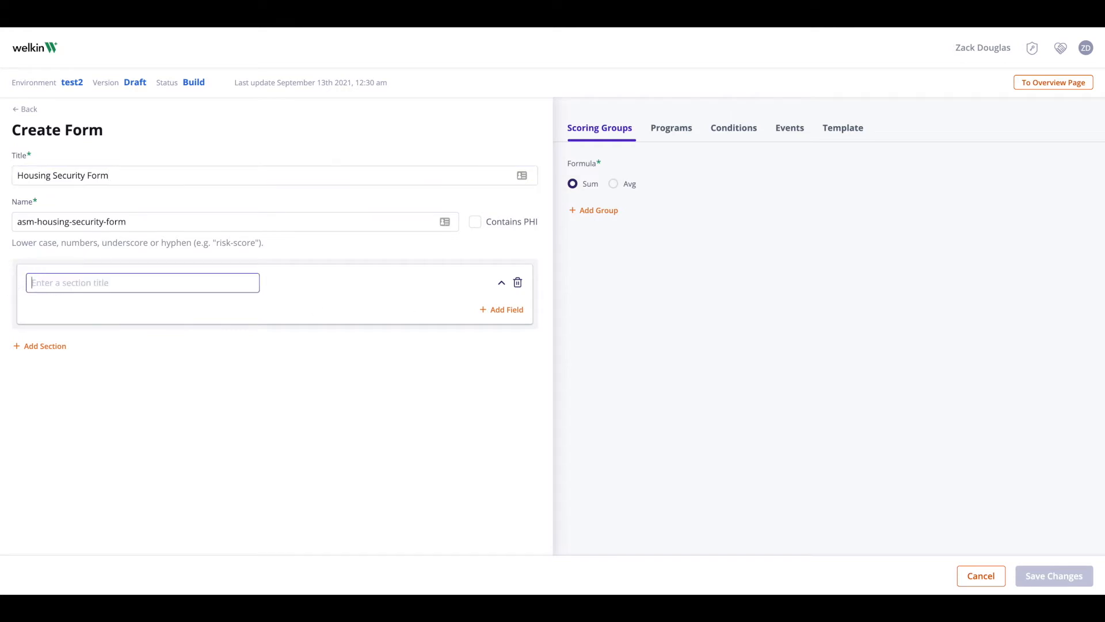
Add a read-only field to the section with the text "Please answer the below questions.".
left_click(501, 311)
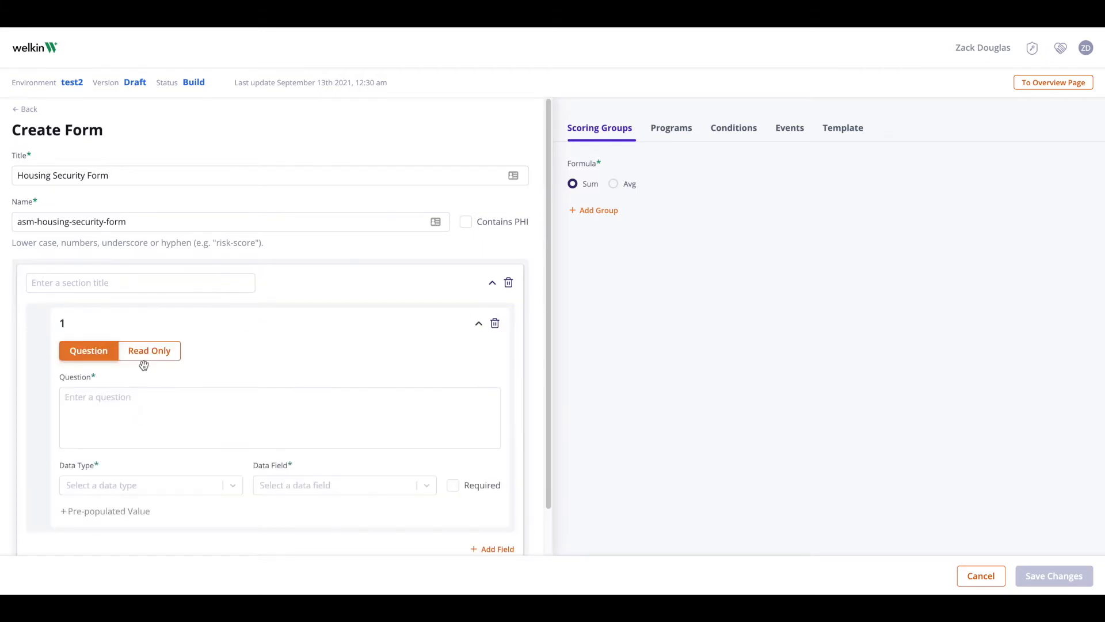
left_click(145, 355)
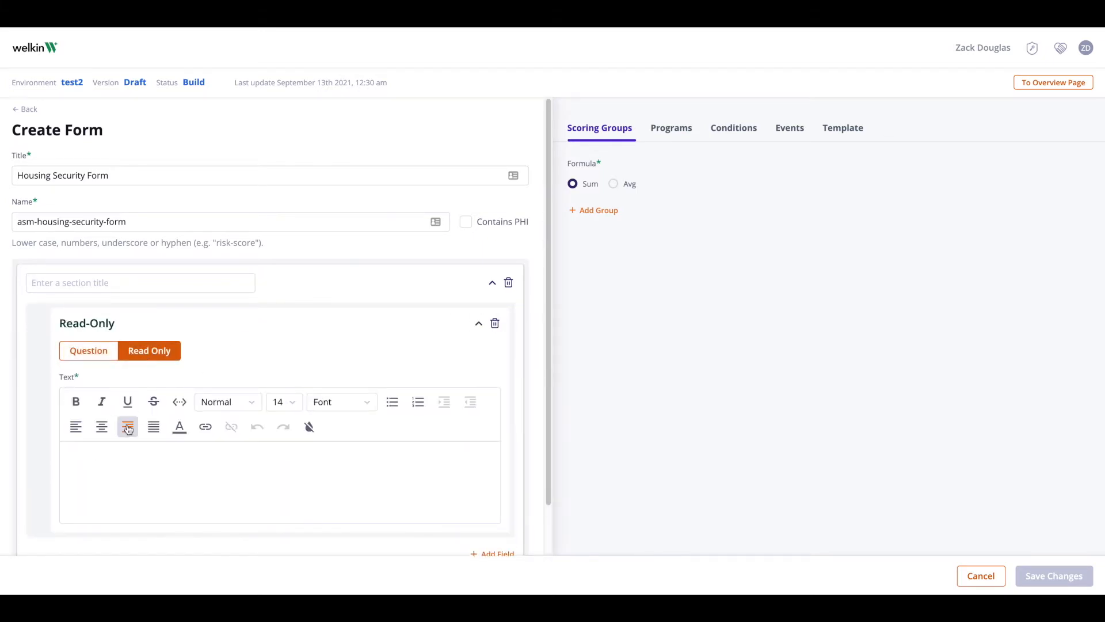
left_click(124, 451)
type("Ple")
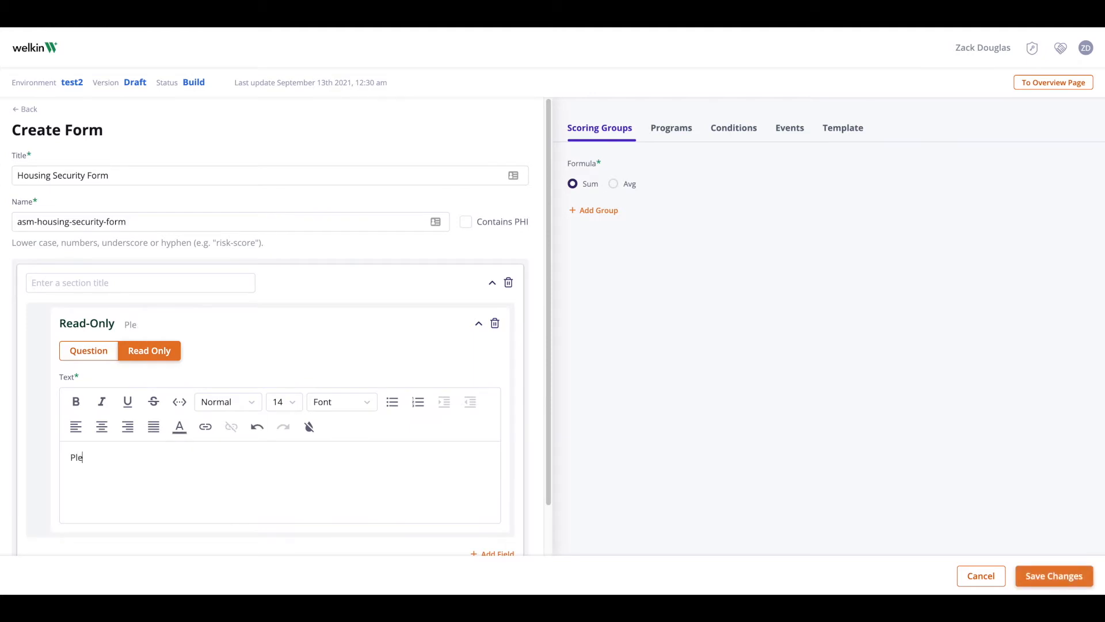
type("ase answer the b")
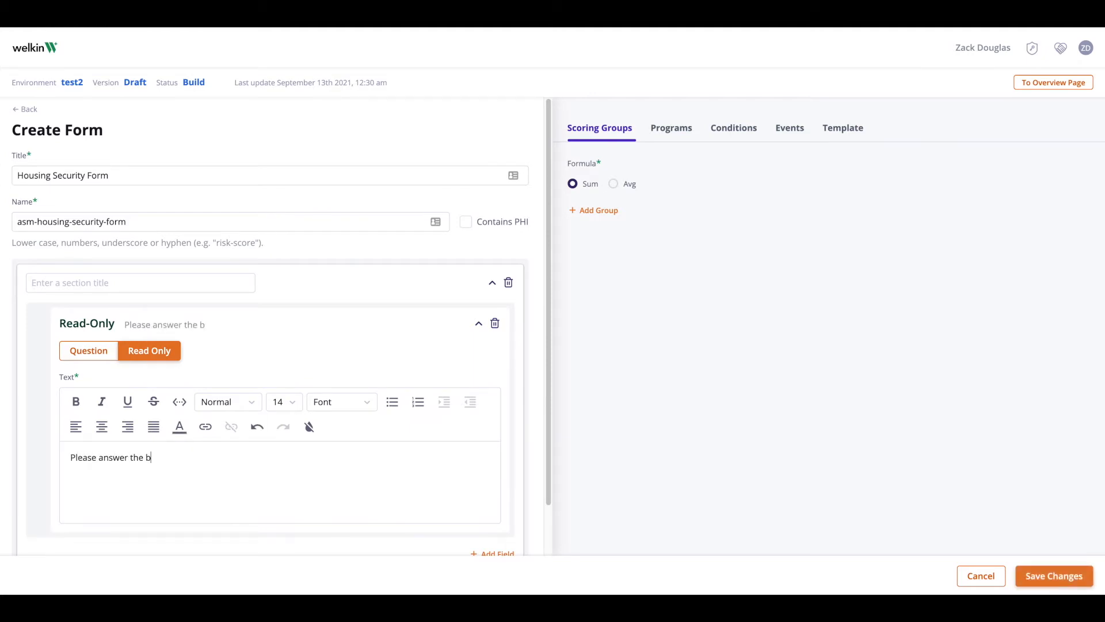
type("elow questions.")
Add a question field below the read-only text asking "Do you have a place to stay every night?".
scroll(154, 456, "down", 1)
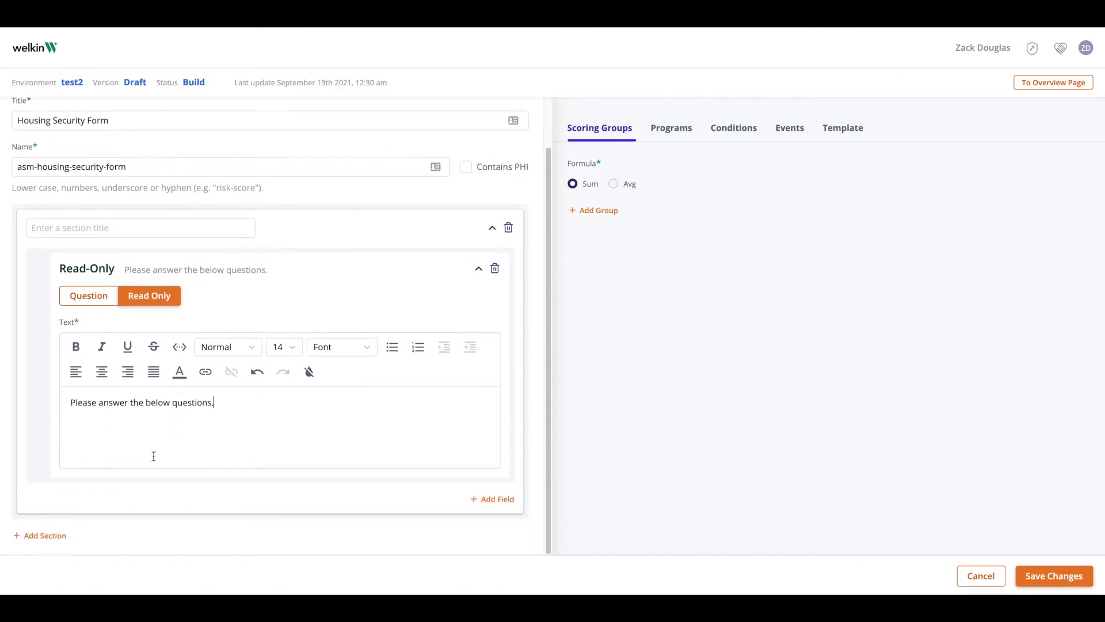
left_click(494, 505)
left_click(150, 386)
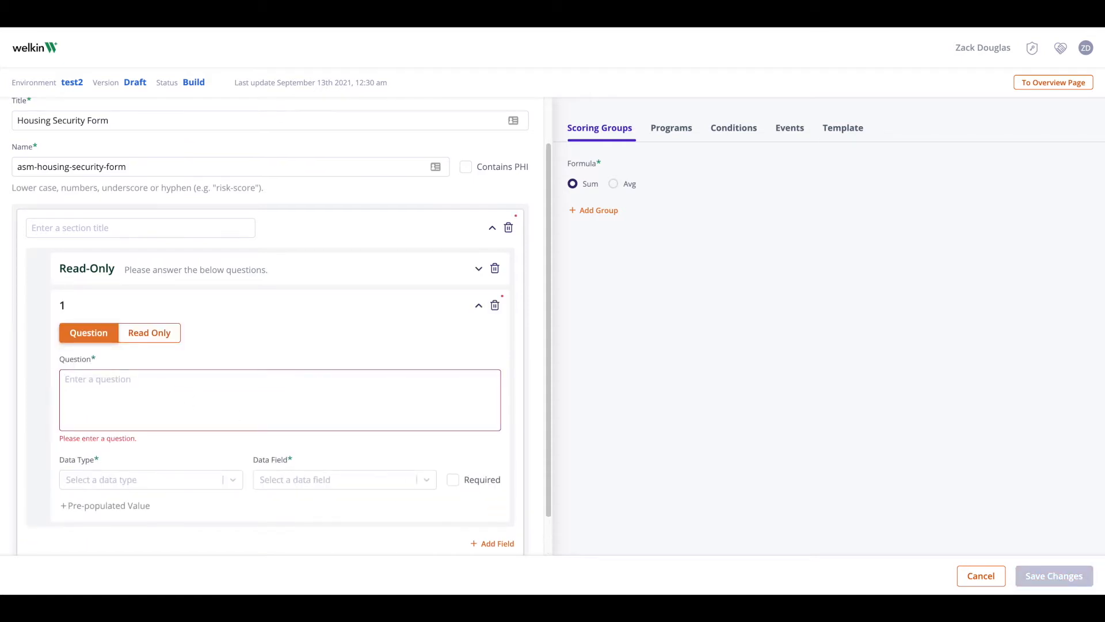
left_click(336, 390)
type("Do you have a place to stay every night?")
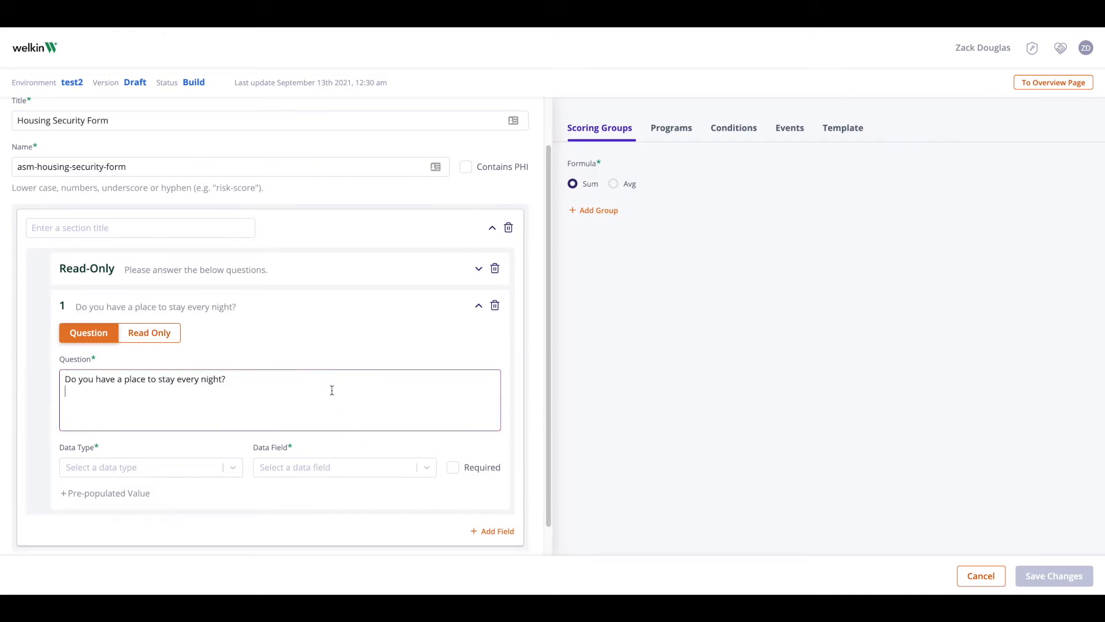
Link the first question to data type cdt-housing-security-qs and data field cdtf-place-to-stay.
scroll(332, 390, "down", 1)
left_click(115, 441)
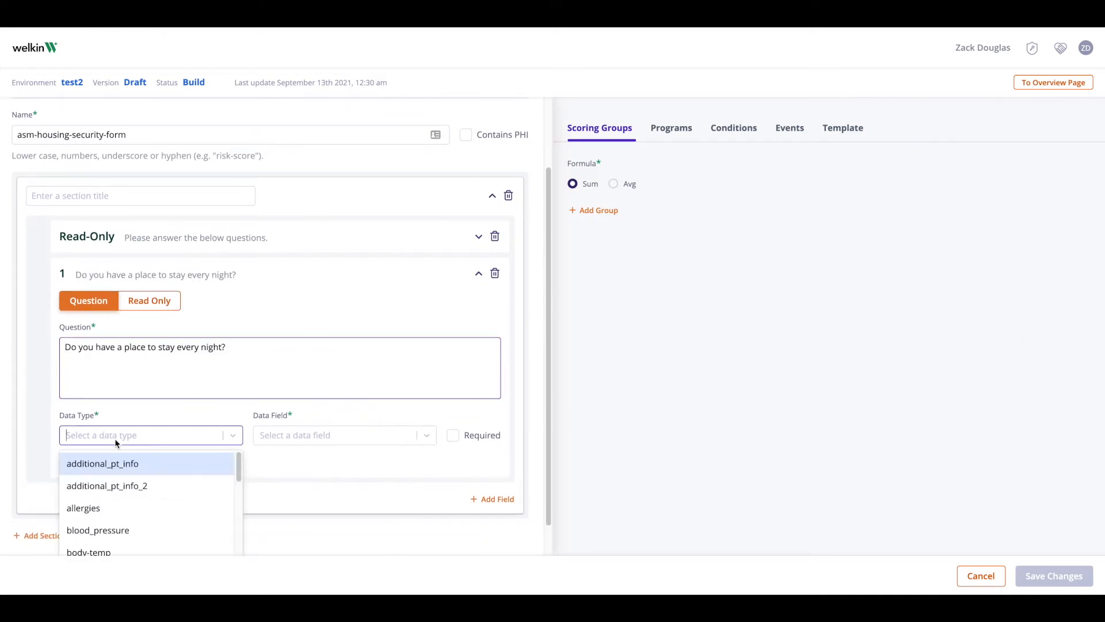
type("housing-security-qs")
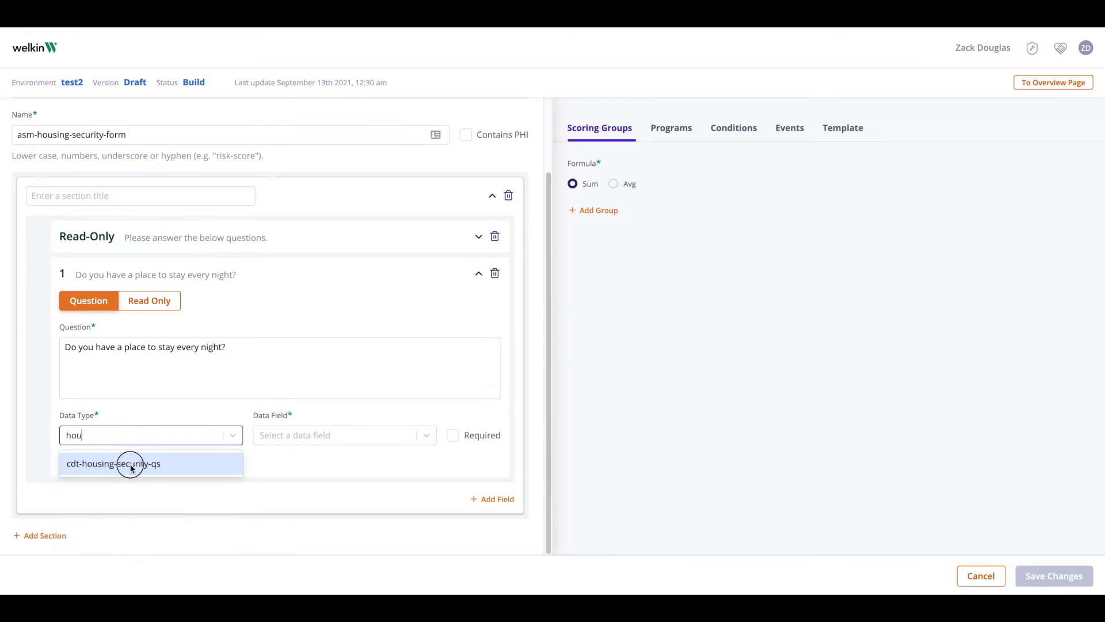
left_click(130, 464)
left_click(340, 432)
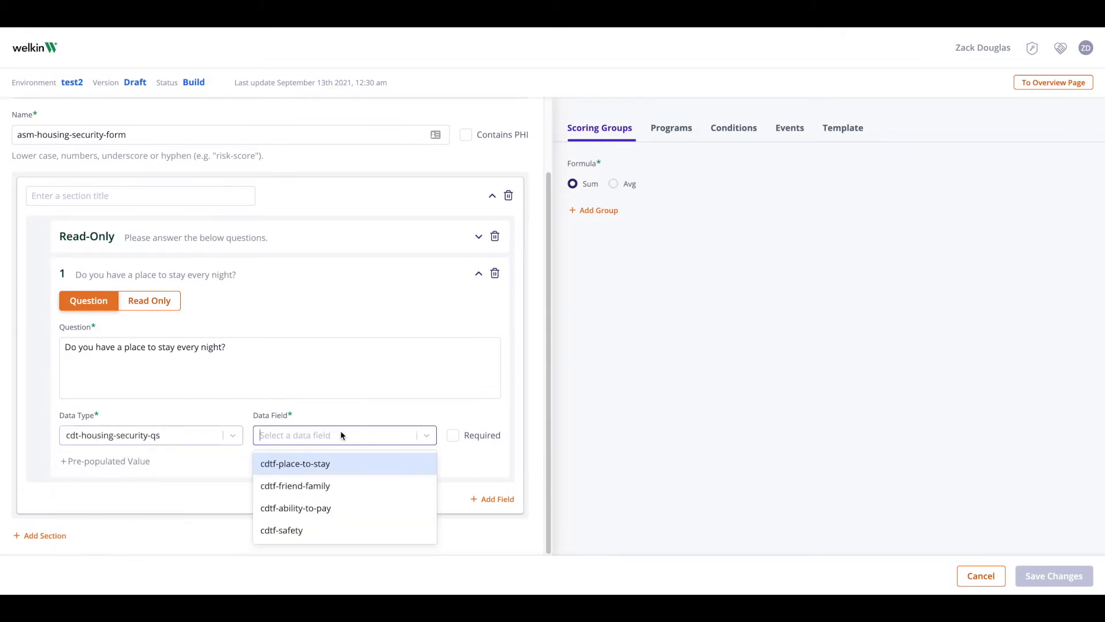
left_click(329, 465)
Add a second question field asking "Do you stay with friends/family or alone?".
left_click(510, 501)
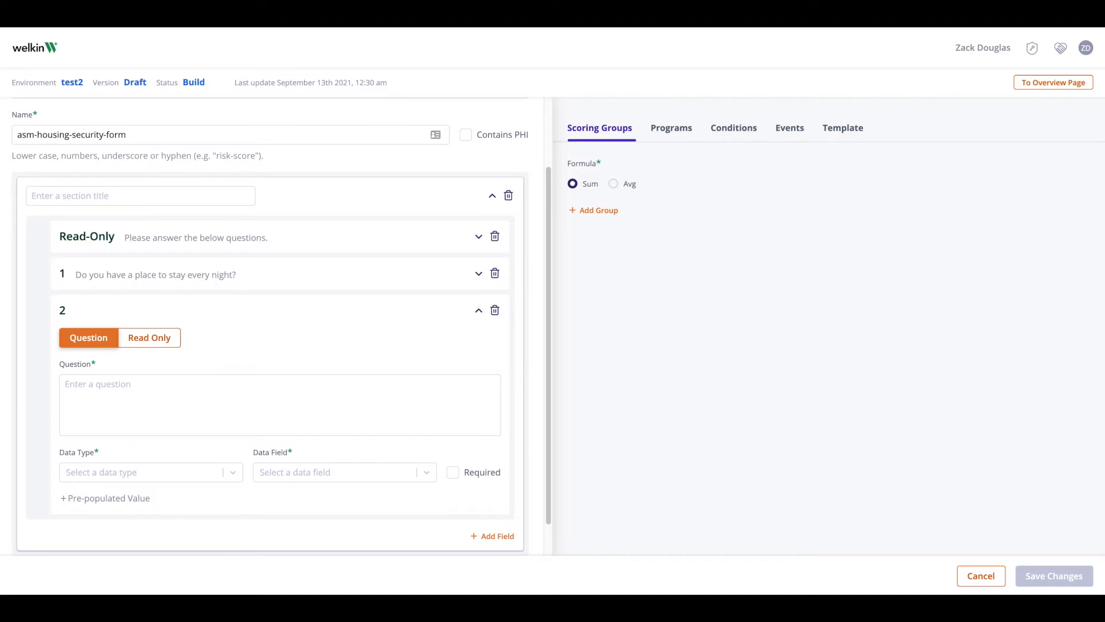
left_click(309, 386)
type("Do you stay with friends/family or alone?")
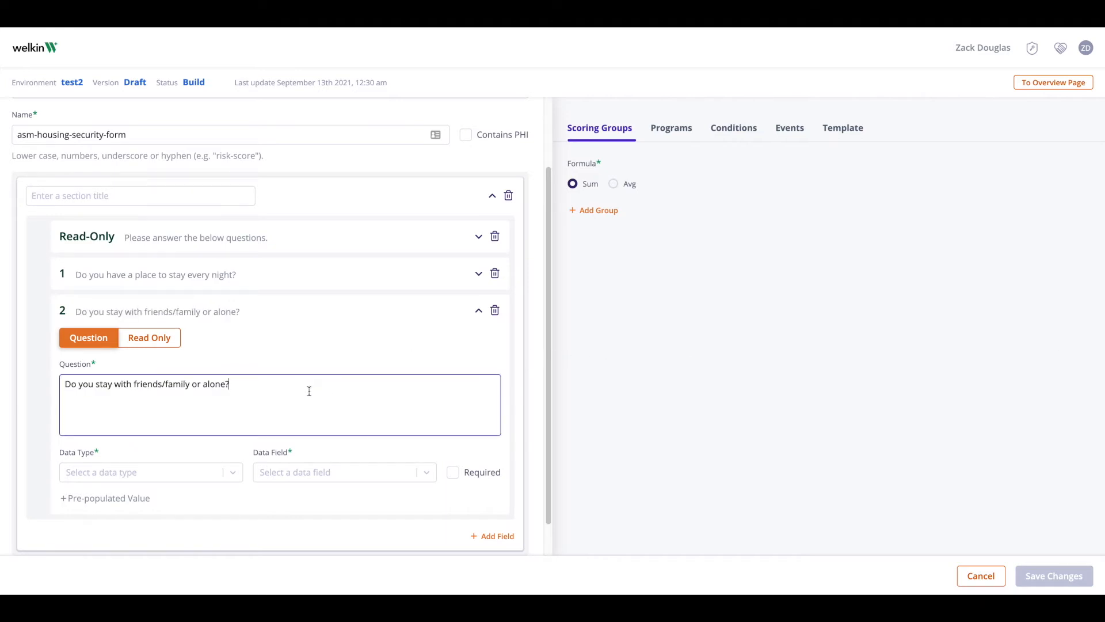
Link the second question to data type cdt-housing-security-qs and data field cdtf-friend-family.
left_click(146, 472)
type("hou")
left_click(163, 502)
left_click(313, 470)
left_click(296, 499)
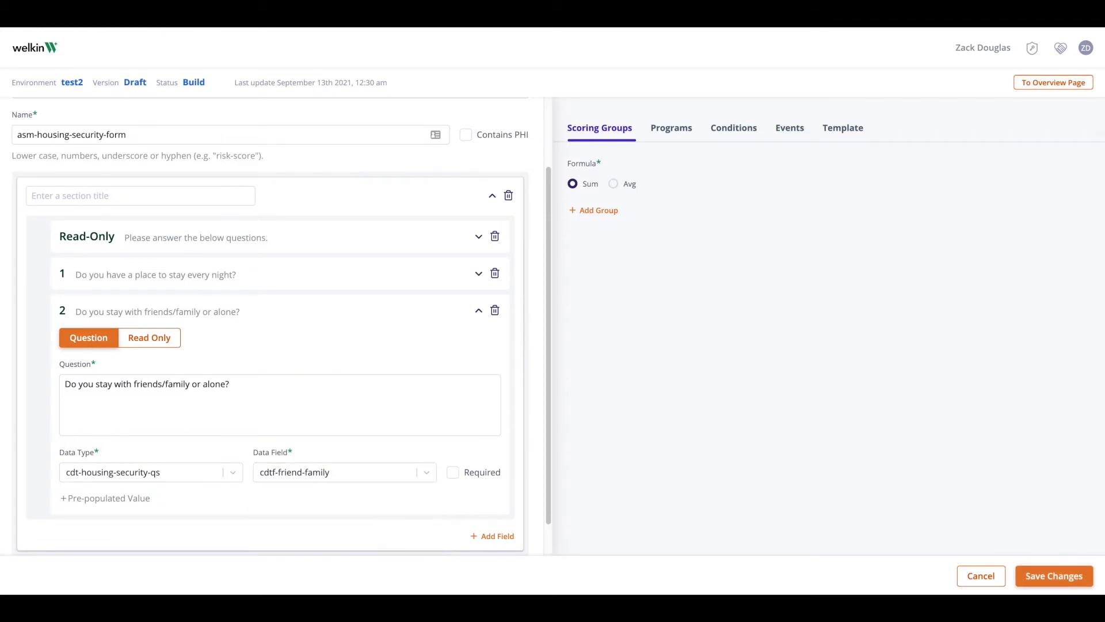
Add a third question field asking "Do you have any worries about being able to pay your rent?".
scroll(426, 476, "down", 1)
left_click(494, 499)
left_click(113, 396)
type("Do you have any worries about being able to pay your rent?")
Link the third question to data type cdt-housing-security-qs and data field cdtf-ability-to-pay.
left_click(108, 476)
type("hou")
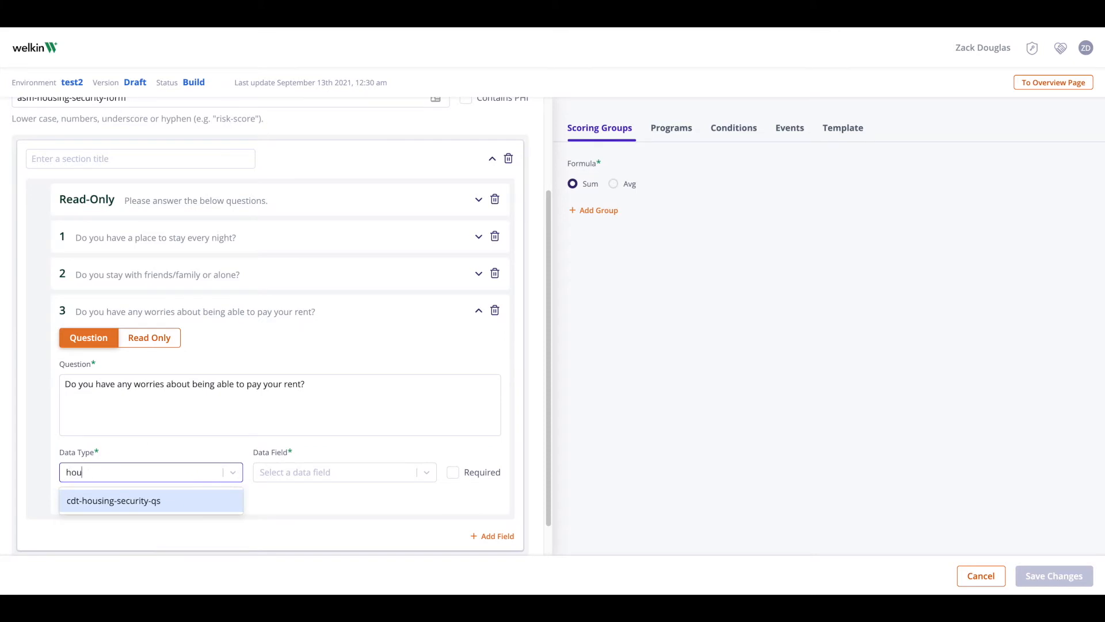
left_click(111, 500)
left_click(312, 474)
left_click(309, 498)
Add a fourth question field asking "Do you have any safety concerns about where you sleep?".
left_click(492, 536)
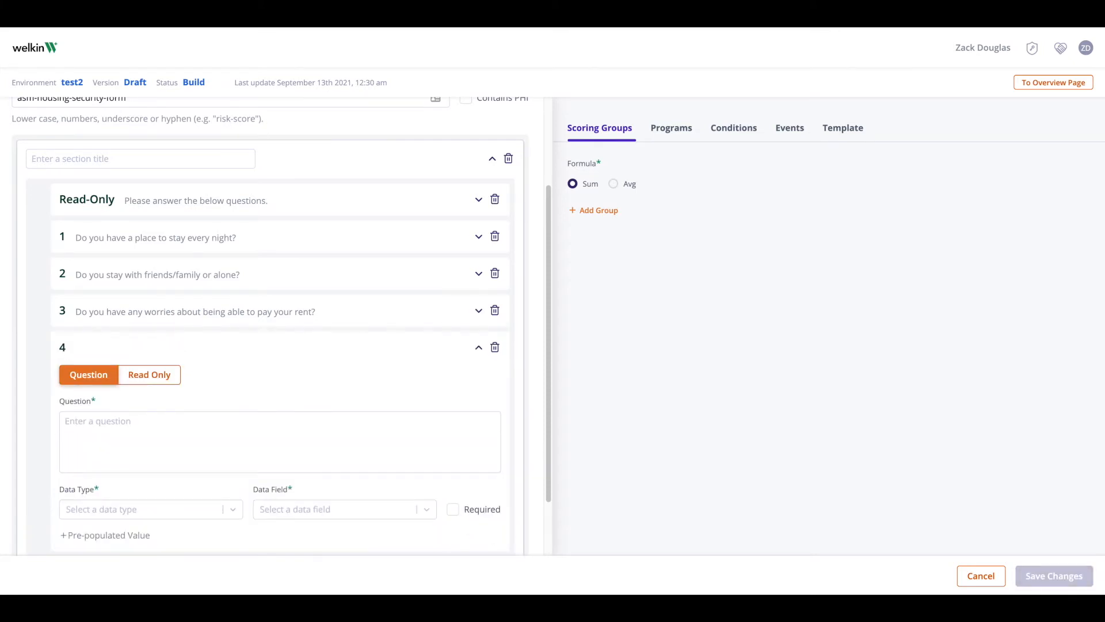
left_click(302, 425)
type("Do you have any safety concerns about where you sleep?")
Link the fourth question to data type cdt-housing-security-qs and data field cdtf-safety.
scroll(270, 438, "down", 2)
left_click(180, 440)
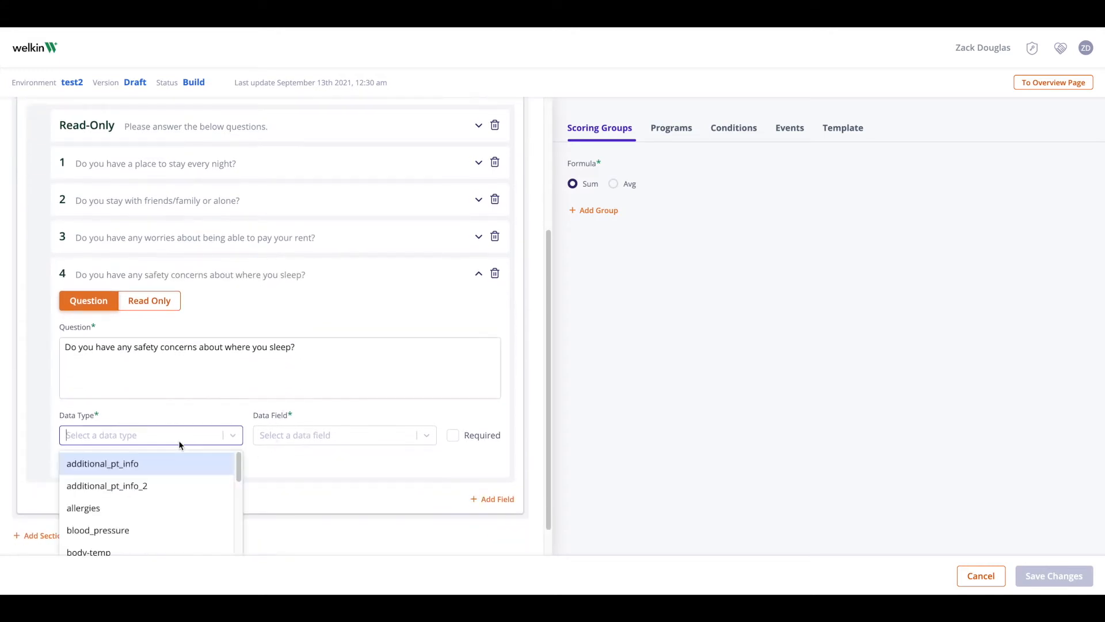
type("hou")
left_click(186, 471)
left_click(316, 436)
left_click(319, 464)
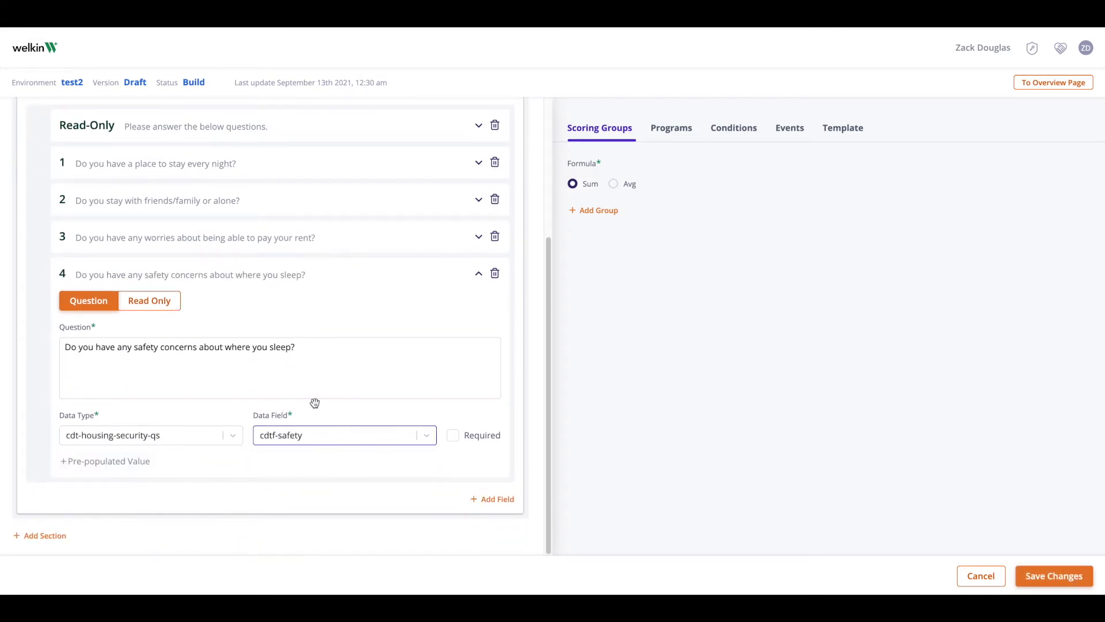
Expand the collapsed questions and review the data type and data field linked to each one.
scroll(314, 403, "up", 5)
left_click(477, 364)
scroll(460, 455, "down", 2)
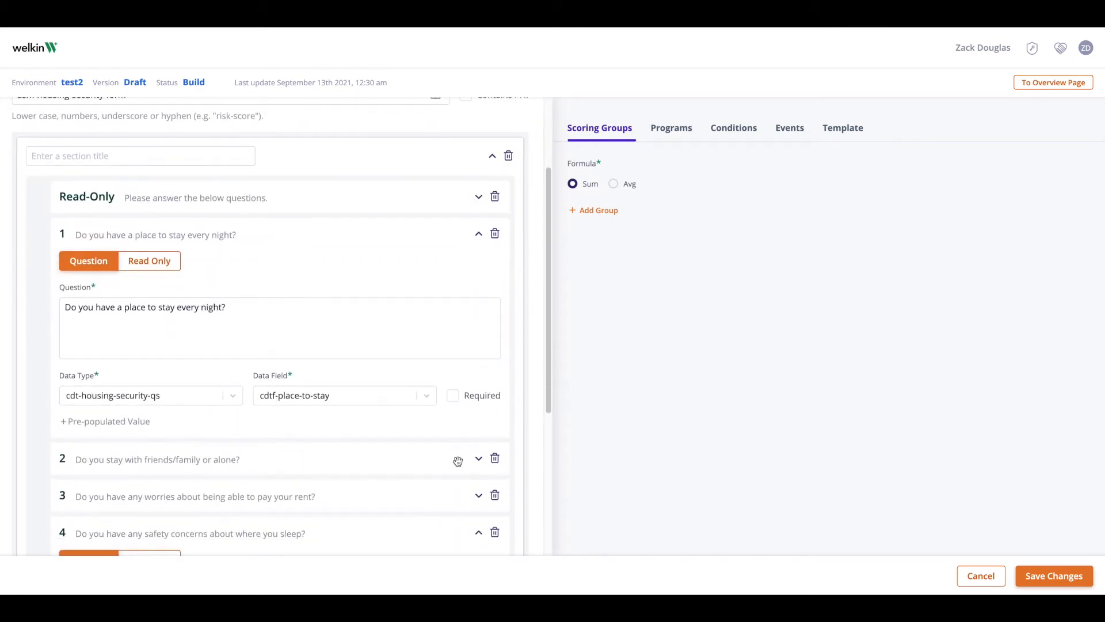
left_click(478, 460)
scroll(474, 461, "down", 2)
left_click(478, 536)
scroll(362, 466, "down", 5)
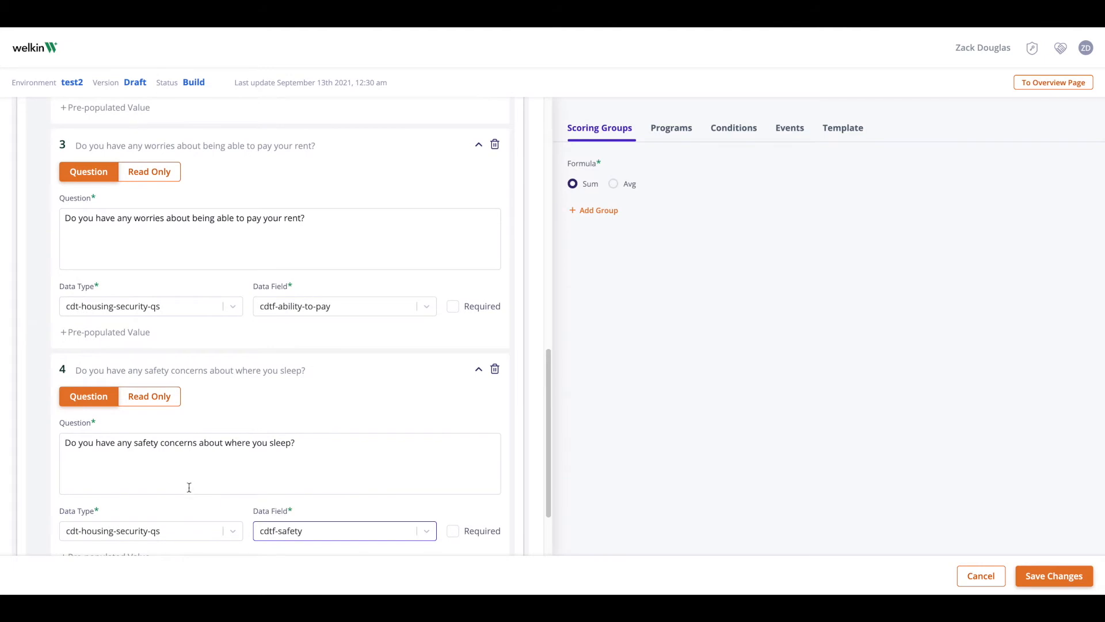
scroll(276, 471, "up", 5)
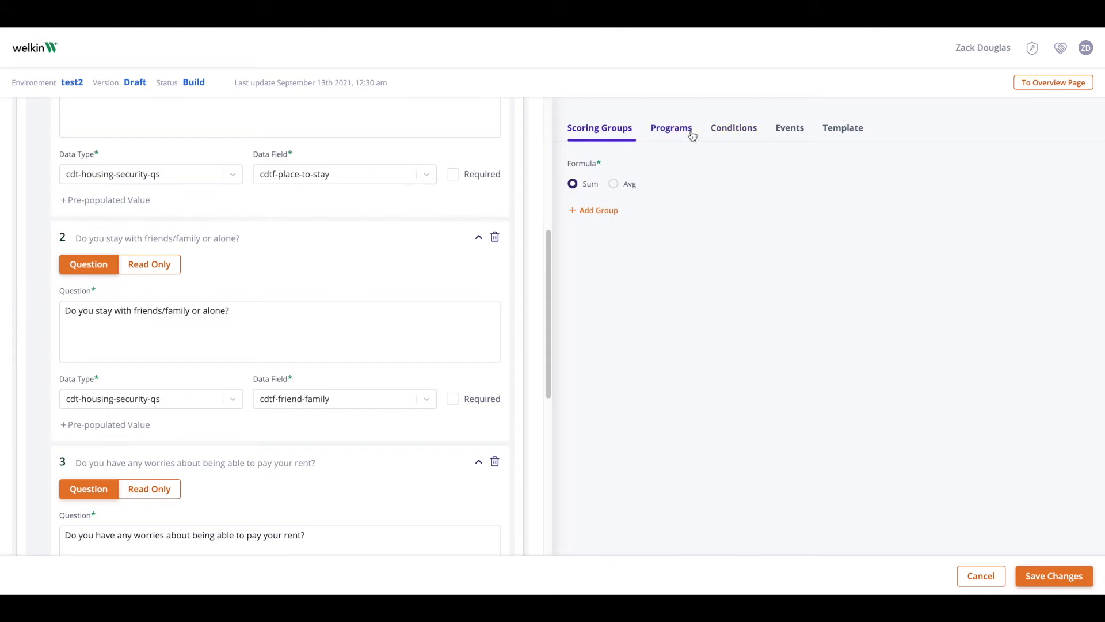
Add a scoring group to the form with the title "Housing Score".
left_click(605, 216)
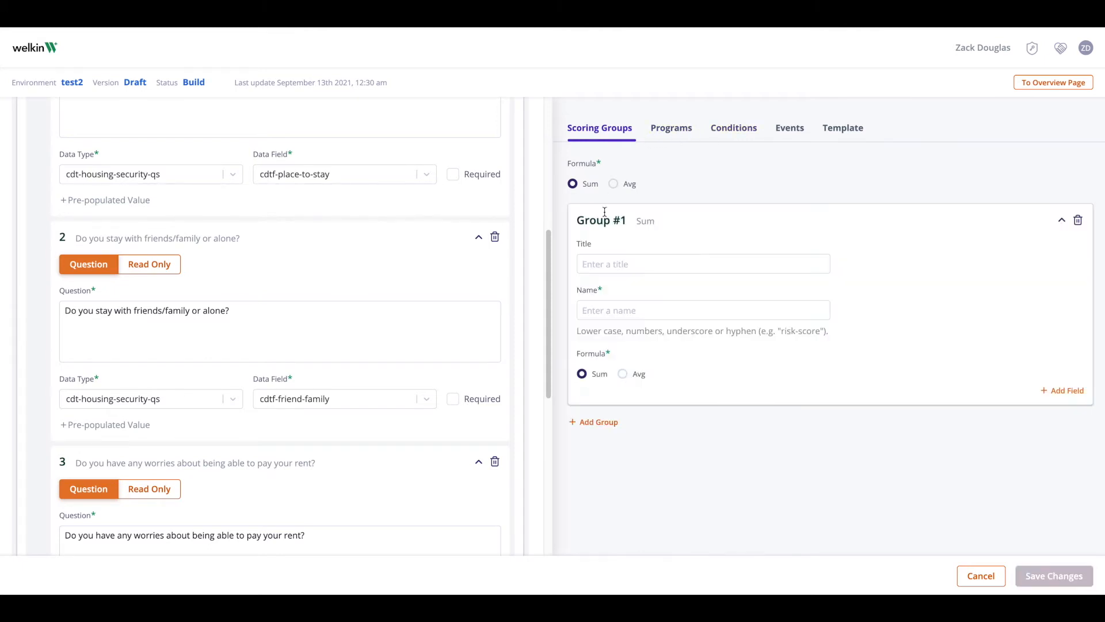
left_click(630, 263)
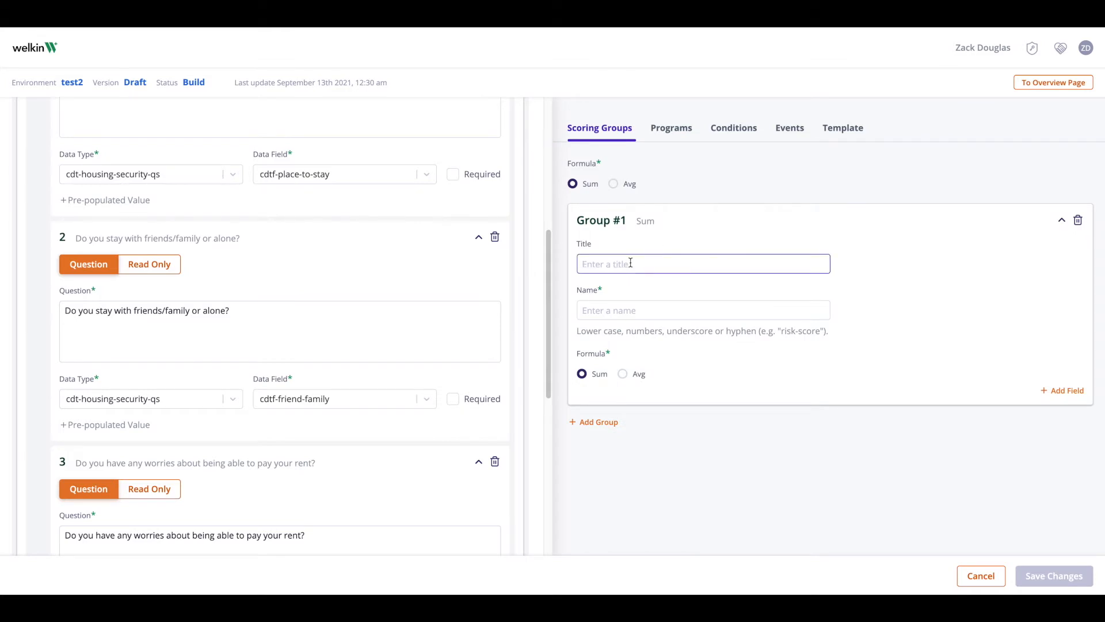
type("Housiong Sc")
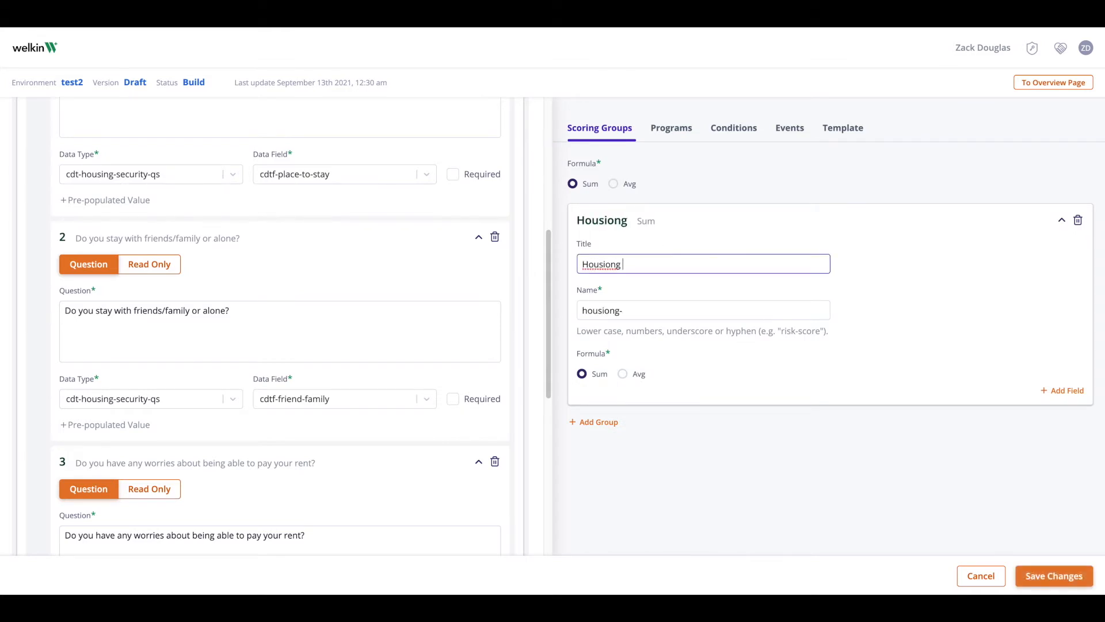
key("BackSpace")
key("BackSpace")
key("BackSpace")
key("BackSpace")
key("BackSpace")
key("BackSpace")
type("ng Score")
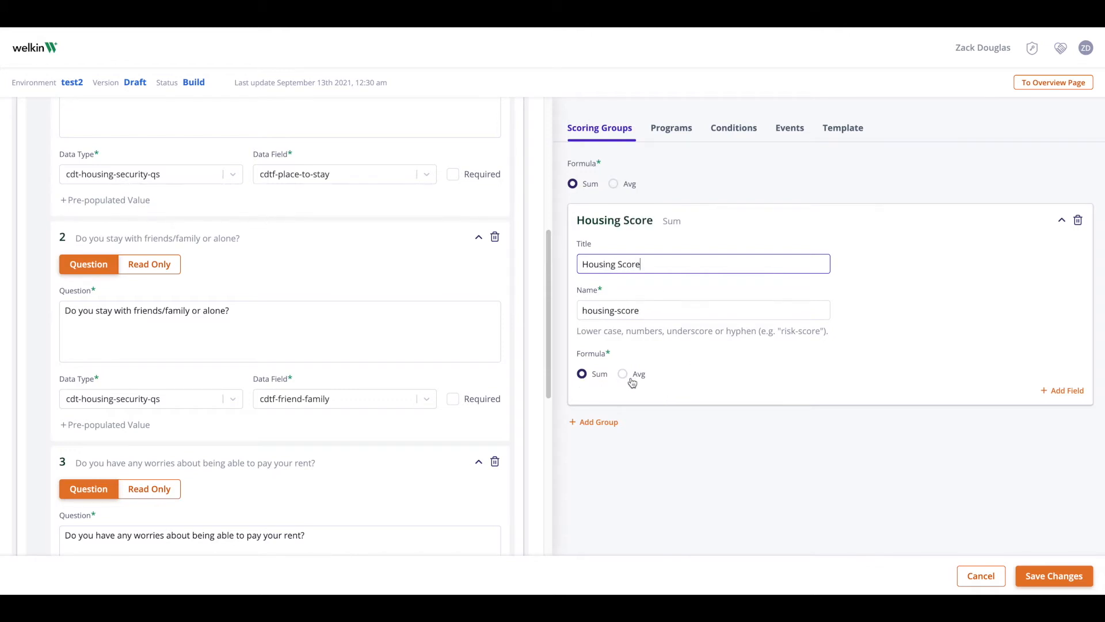
Add the cdtf-place-to-stay field to the Housing Score group, scoring Yes as 1 and No as 0.
left_click(1057, 397)
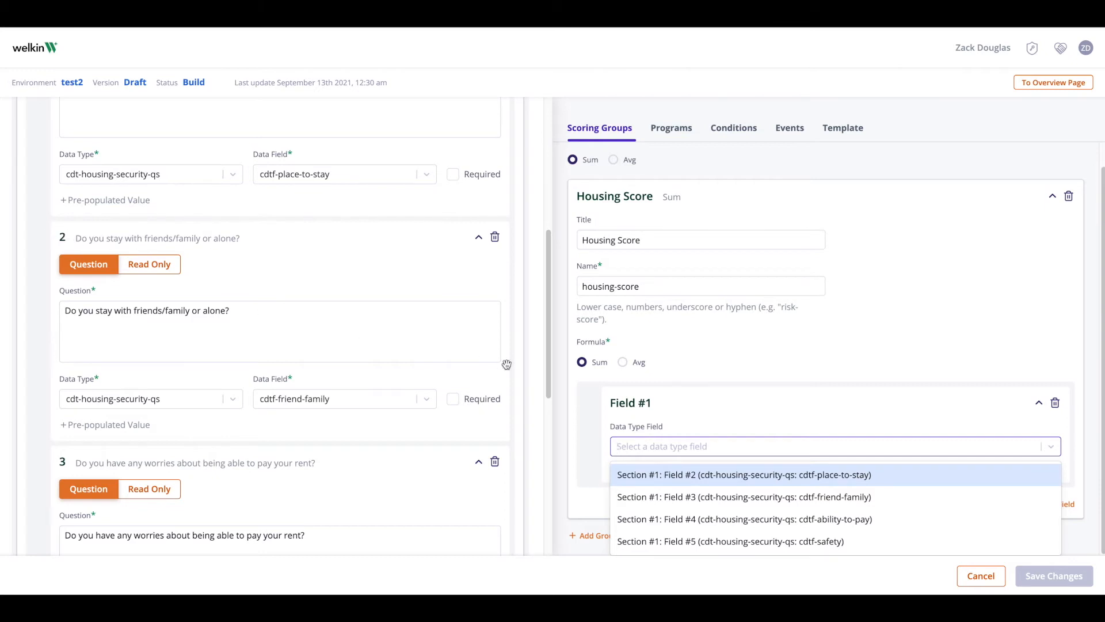
left_click(757, 474)
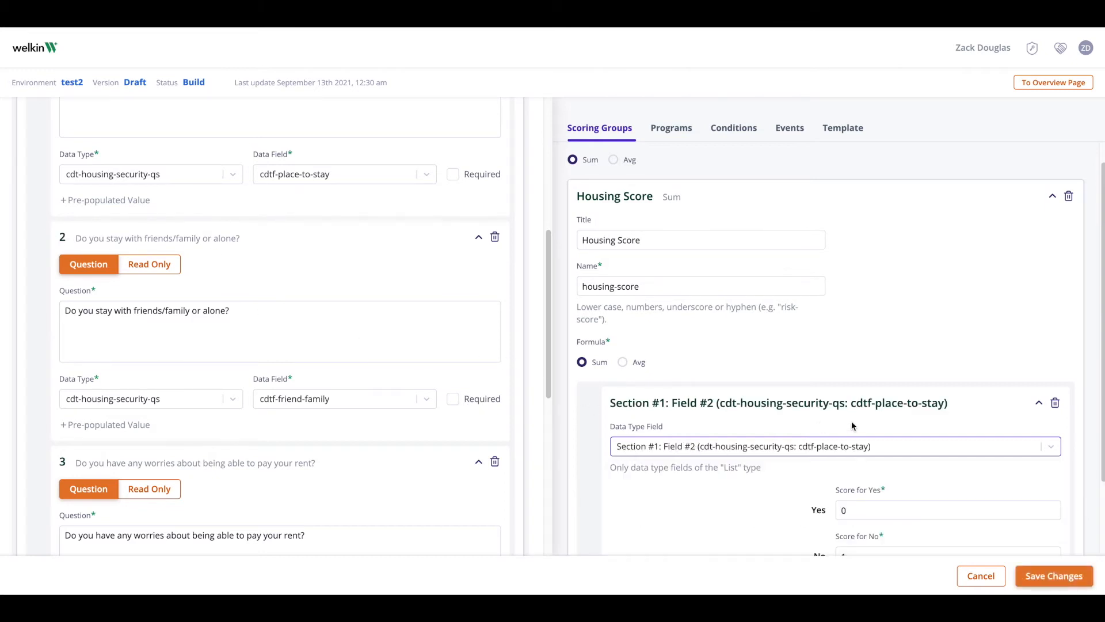
scroll(1000, 409, "down", 3)
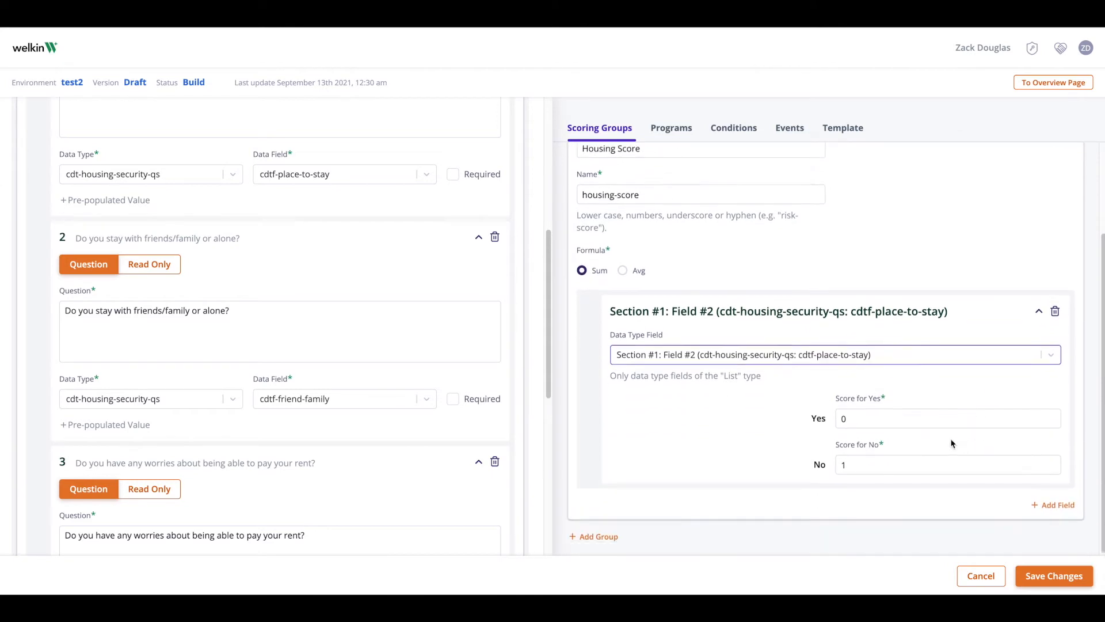
left_click(840, 419)
double_click(839, 419)
type("1")
key("Tab")
type("0")
Add the cdtf-friend-family field to the scoring group, scoring Friends/Family as 1 and Alone as 0.
left_click(1057, 512)
left_click(1057, 511)
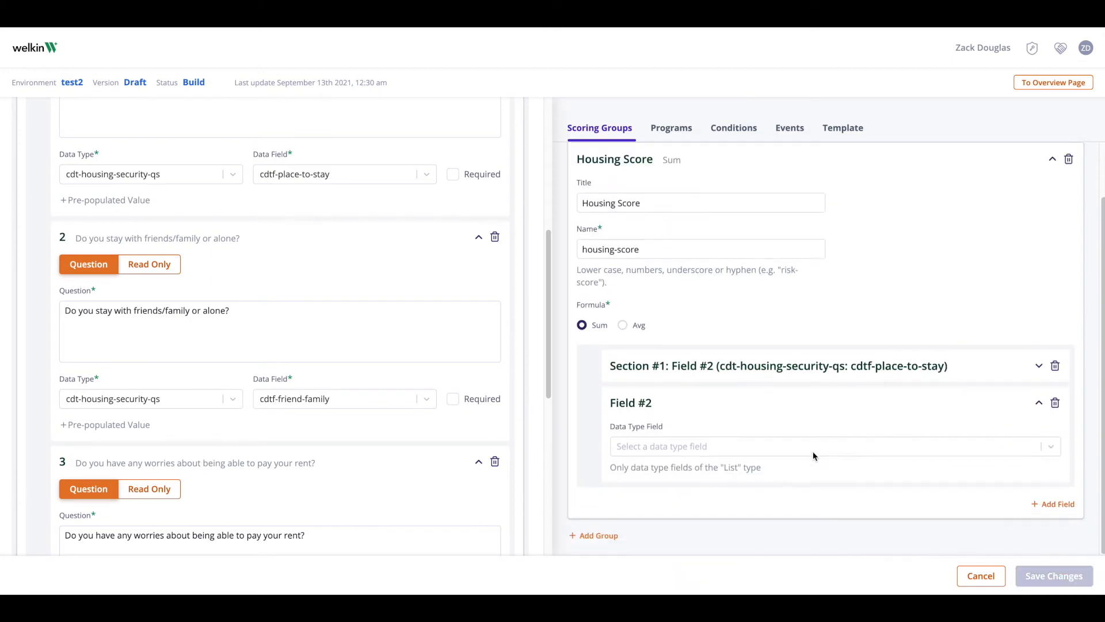
left_click(752, 446)
left_click(738, 474)
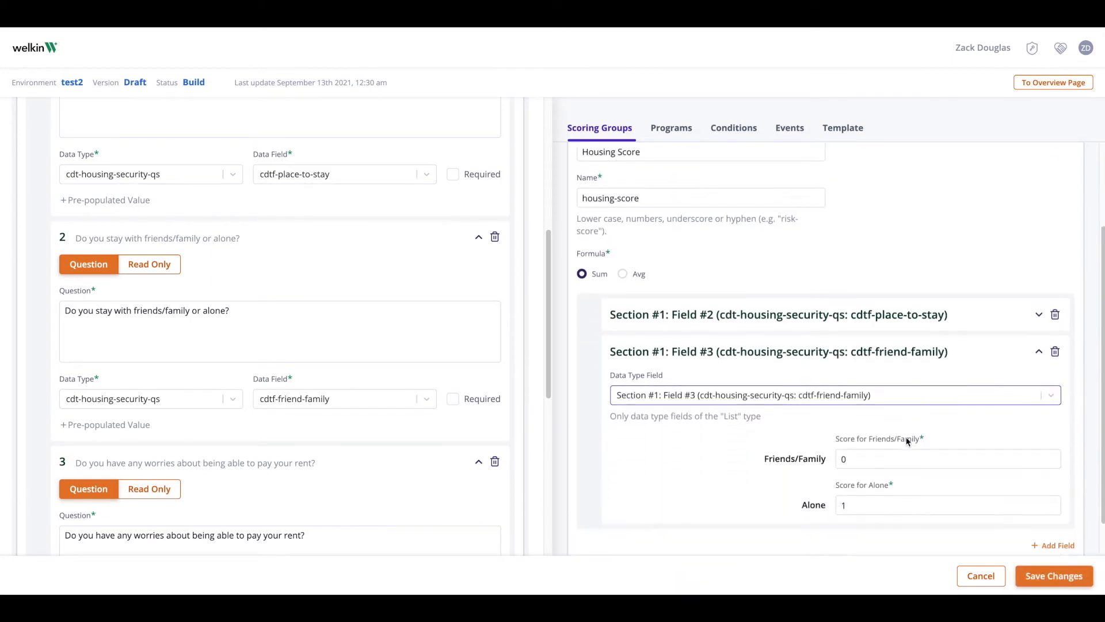
left_click(820, 418)
key("Tab")
type("0")
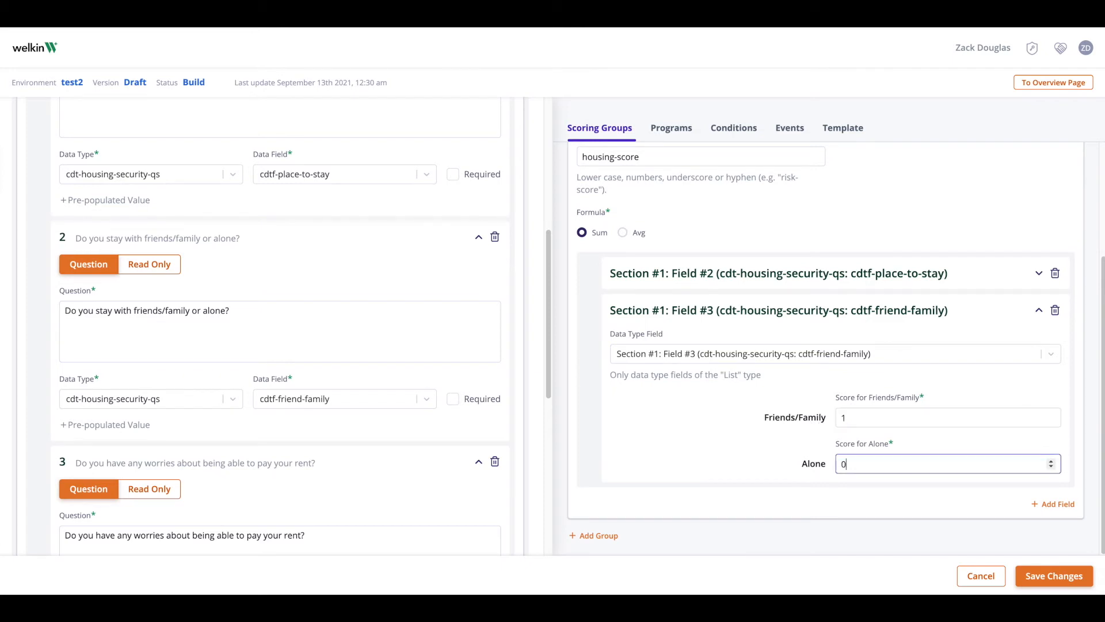
Add the cdtf-ability-to-pay field to the scoring group, scoring its first option as 1 and its second as 0.
left_click(1052, 503)
left_click(756, 453)
left_click(740, 474)
scroll(925, 476, "down", 2)
left_click_drag(861, 419, 809, 419)
type("1")
key("Tab")
type("0")
Add the cdtf-safety field to the scoring group with No scored 1 and Yes scored 0, and save the form.
left_click(1052, 504)
left_click(809, 448)
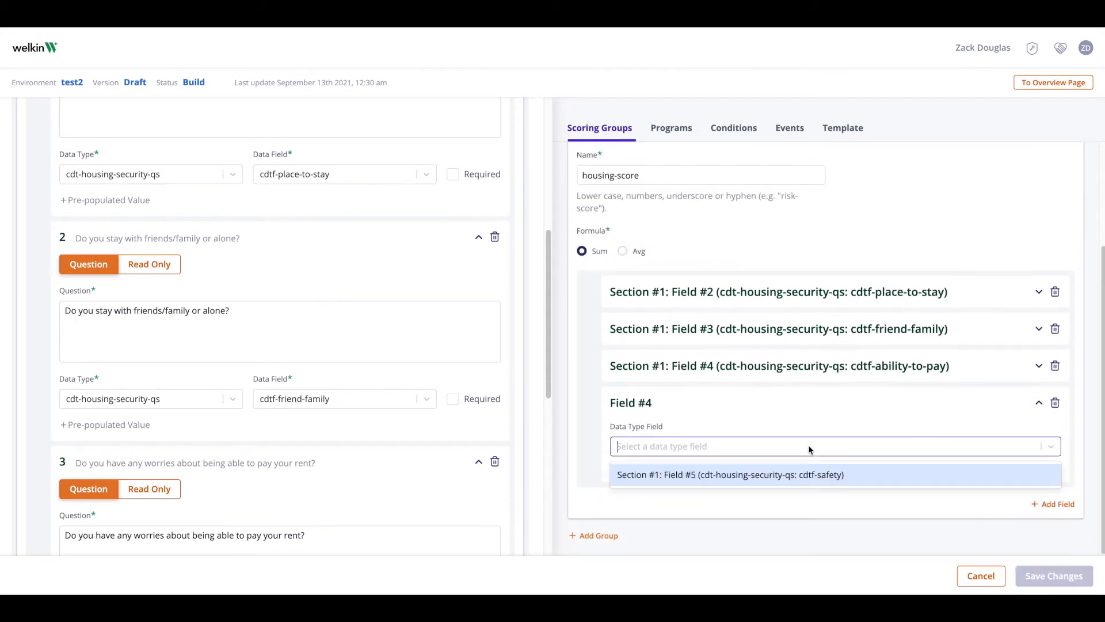
left_click(807, 476)
left_click_drag(857, 511, 839, 510)
type("1")
key("Tab")
type("0")
scroll(1061, 533, "down", 2)
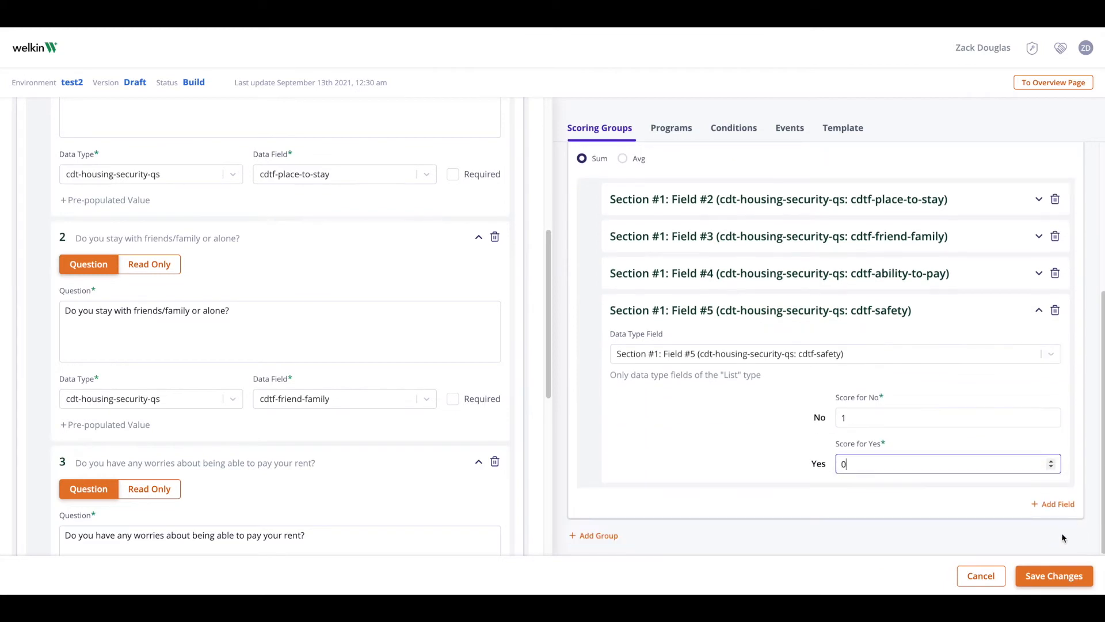
left_click(1054, 576)
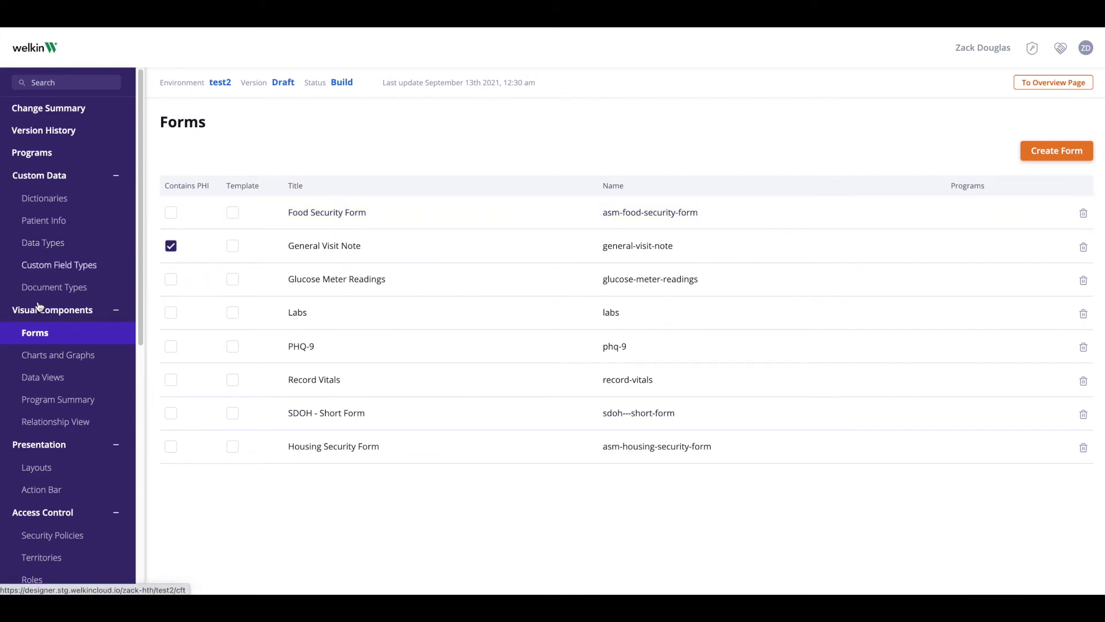
Create a new chart with the title "Housing Score Chart".
left_click(43, 361)
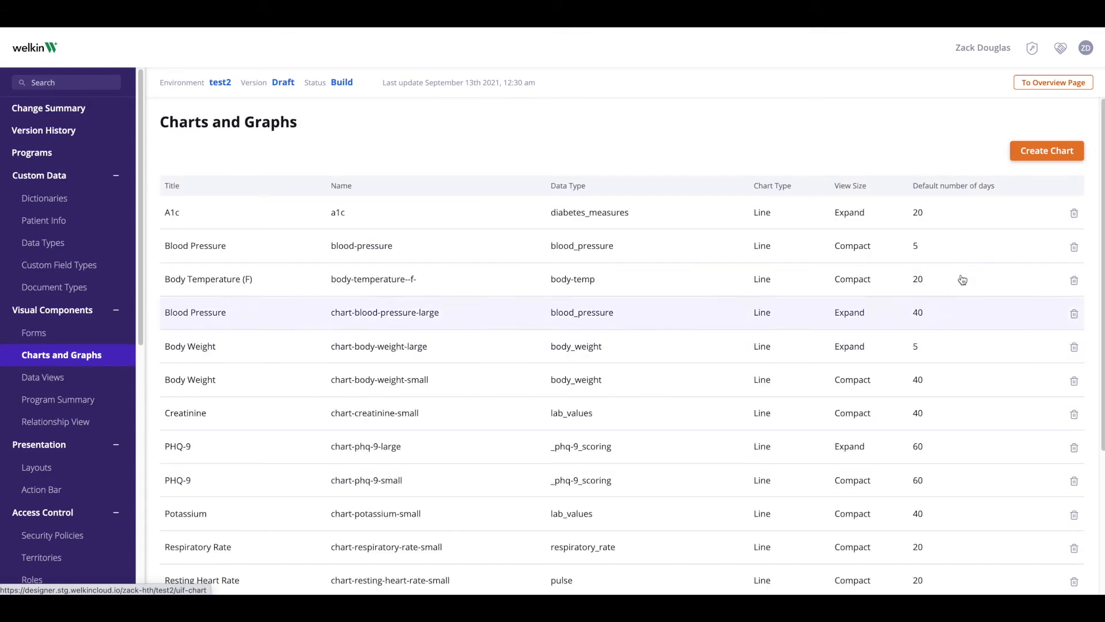
left_click(1025, 156)
left_click(125, 211)
type("Housing Score Chart")
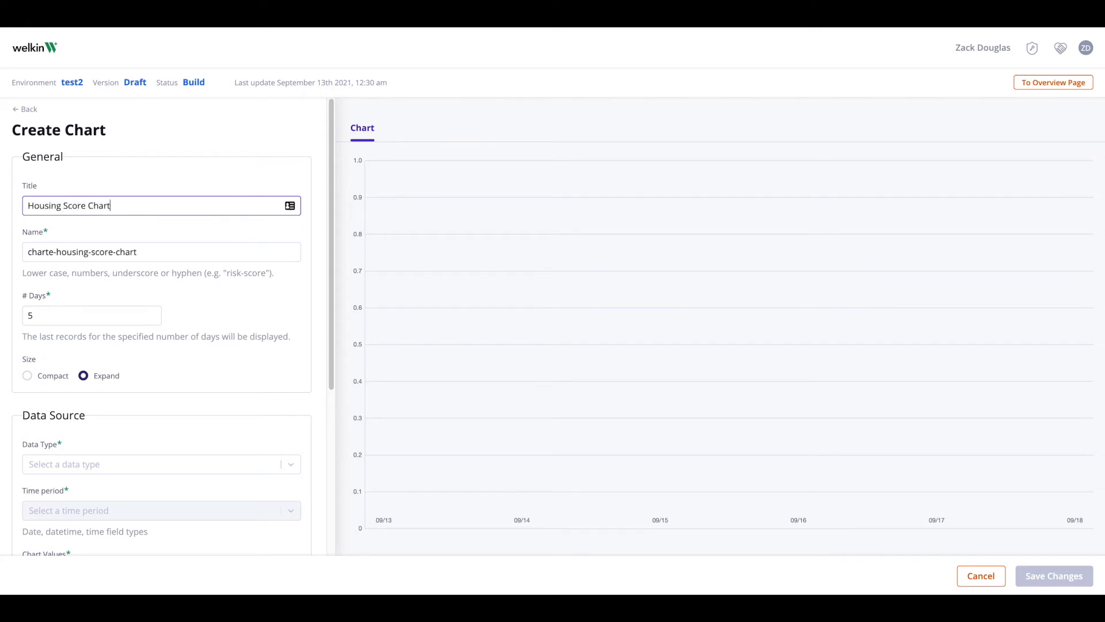
Set the chart to cover 30 days and use the Compact size.
left_click(69, 313)
key("BackSpace")
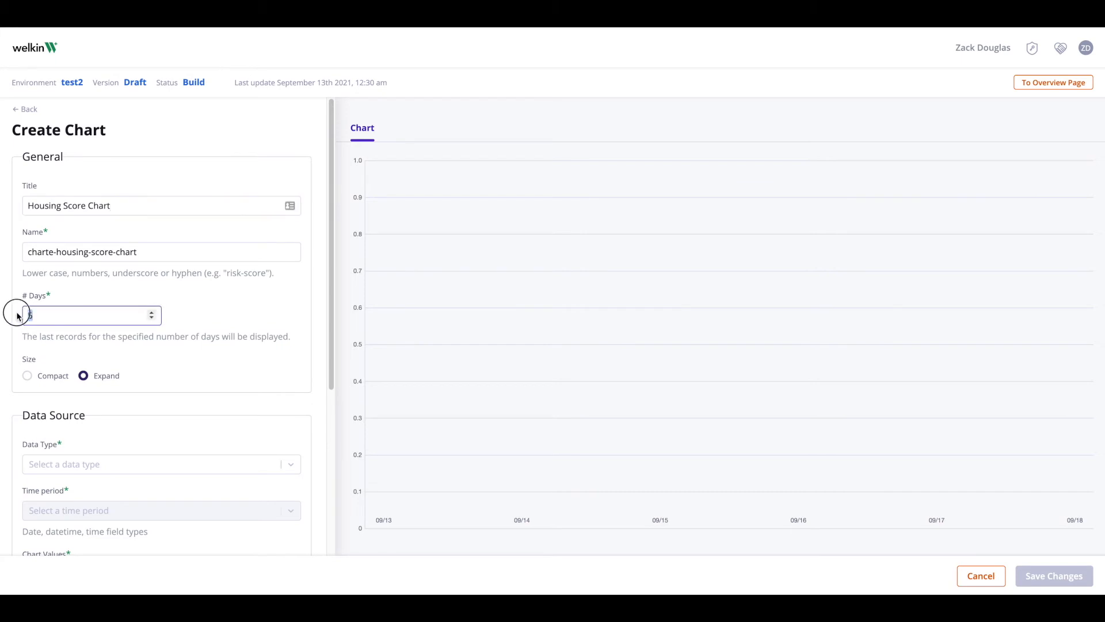
type("30")
scroll(51, 338, "down", 1)
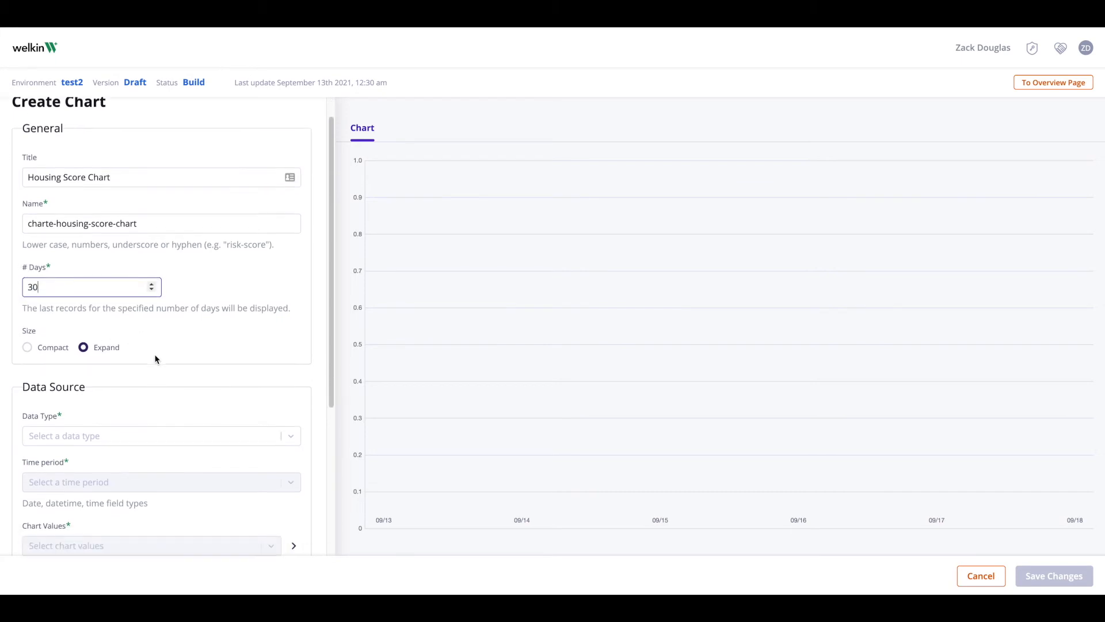
left_click(27, 317)
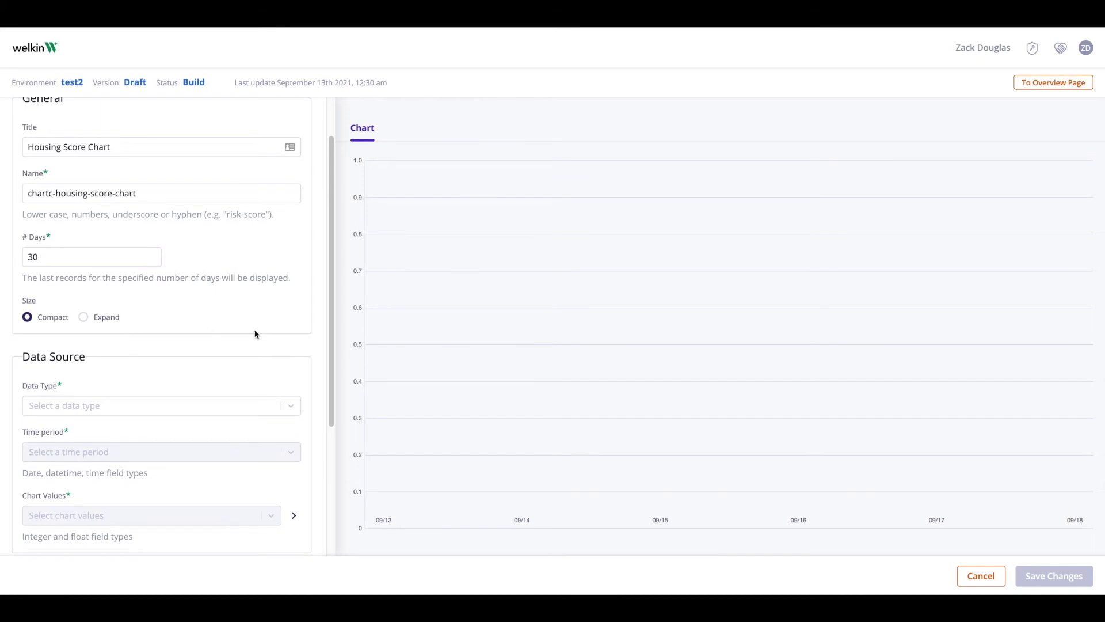
Set the chart's data source to _asm-housing-security-form_scoring, with time period created_at and chart value housing-score.
scroll(253, 346, "down", 1)
left_click(177, 337)
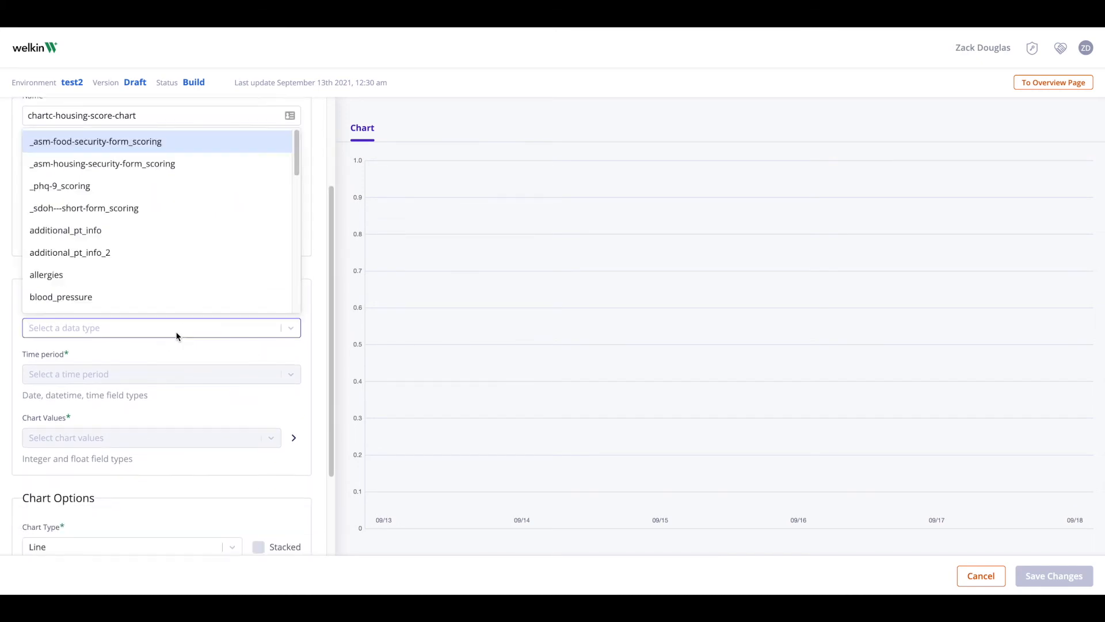
type("hou")
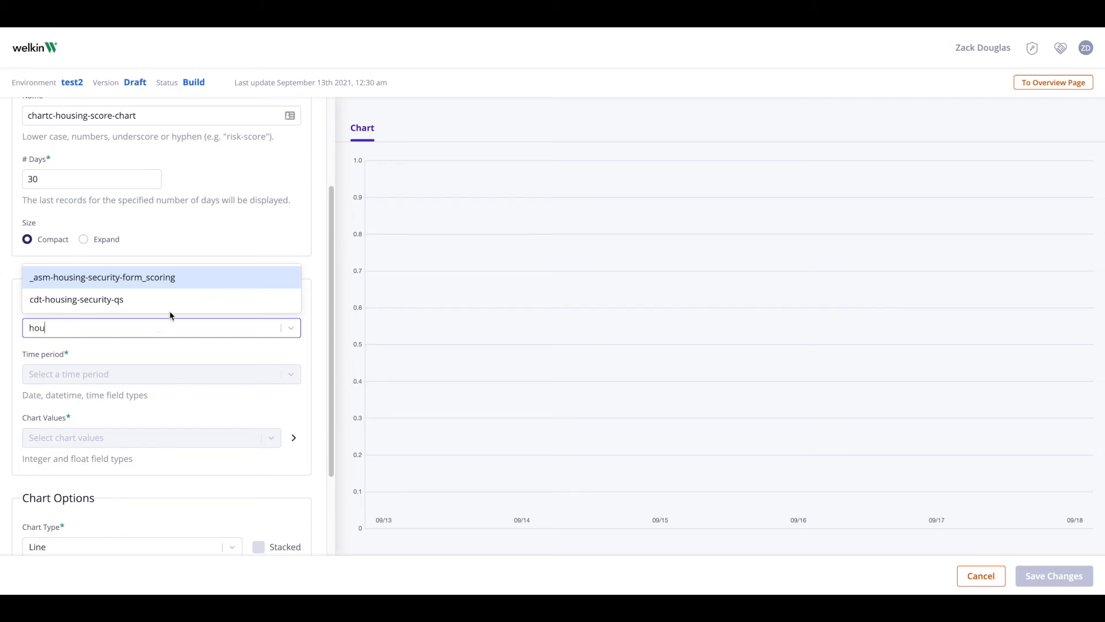
left_click(148, 279)
scroll(155, 320, "down", 2)
left_click(124, 253)
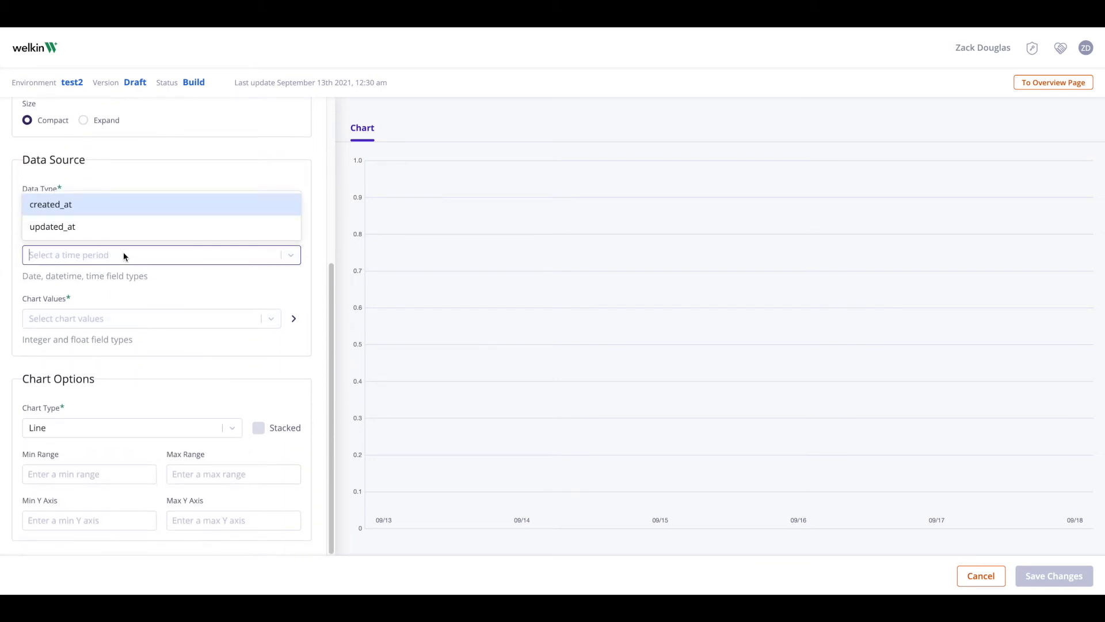
left_click(53, 206)
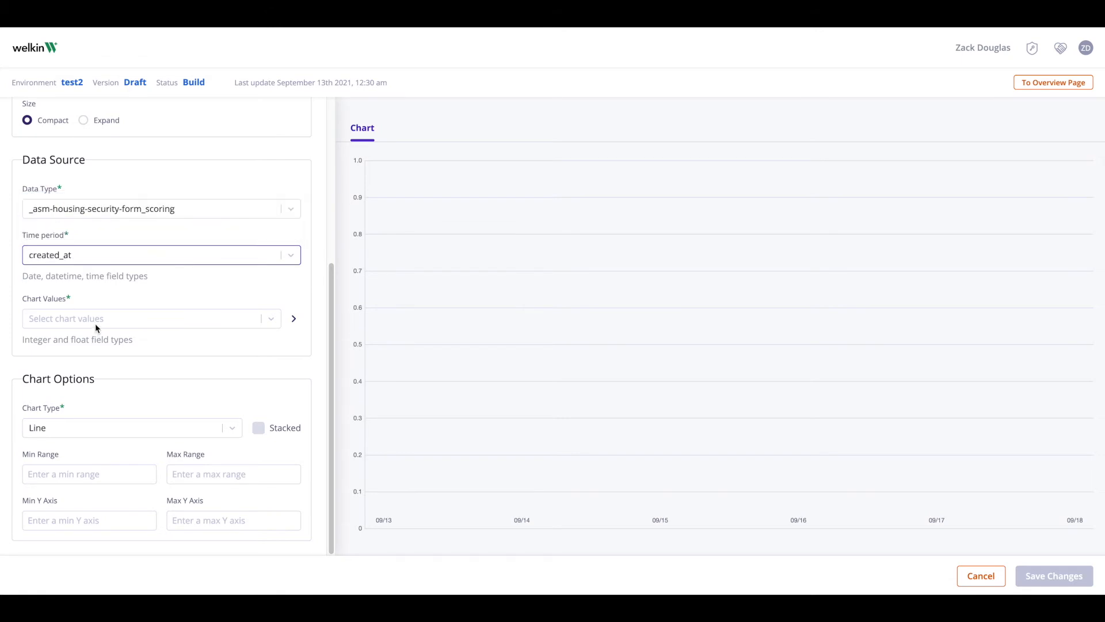
left_click(95, 323)
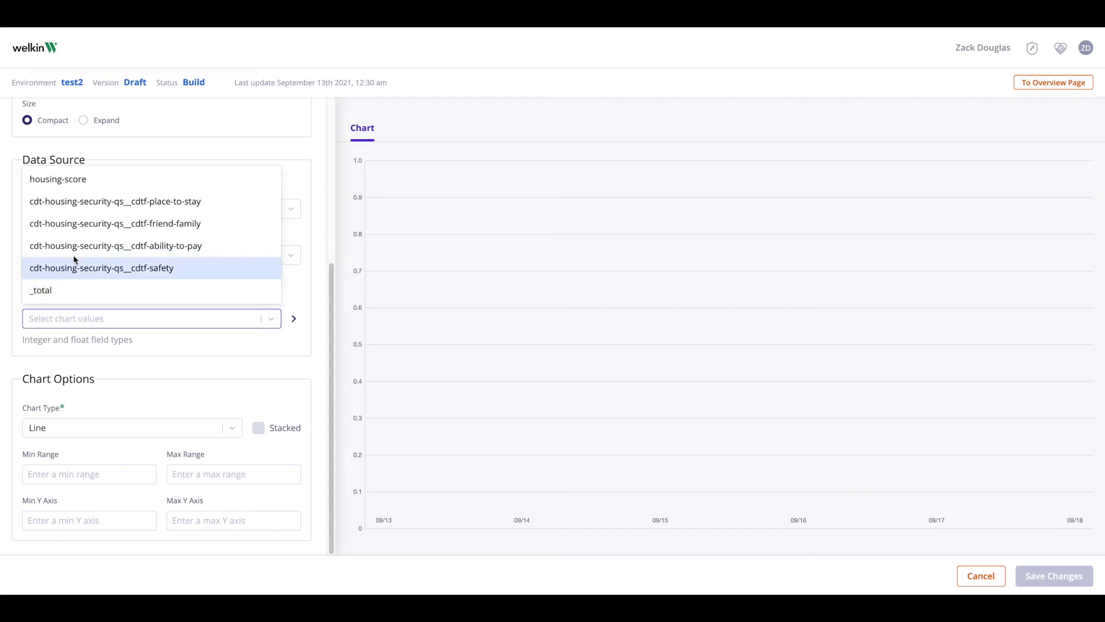
left_click(73, 185)
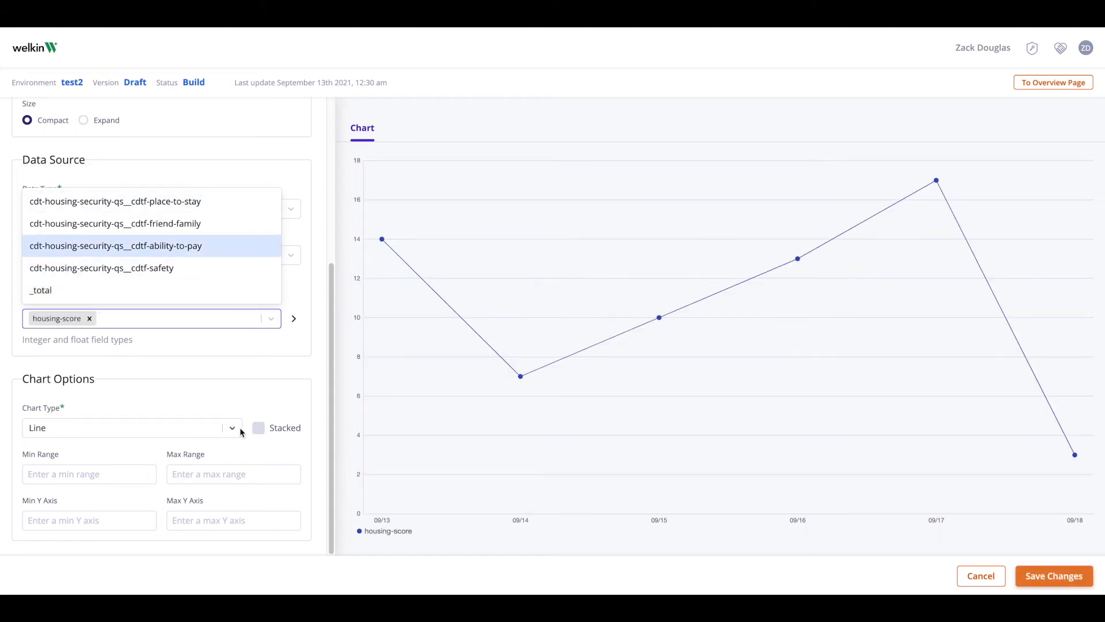
Set the chart's Y axis minimum to 0 and maximum to 5.
left_click(86, 475)
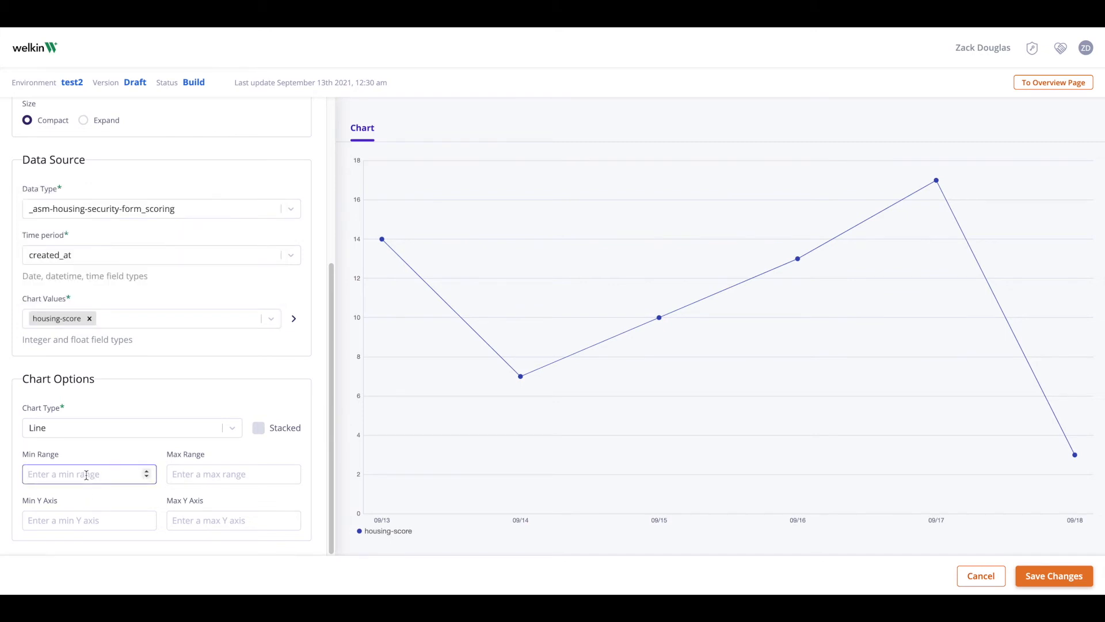
left_click(68, 515)
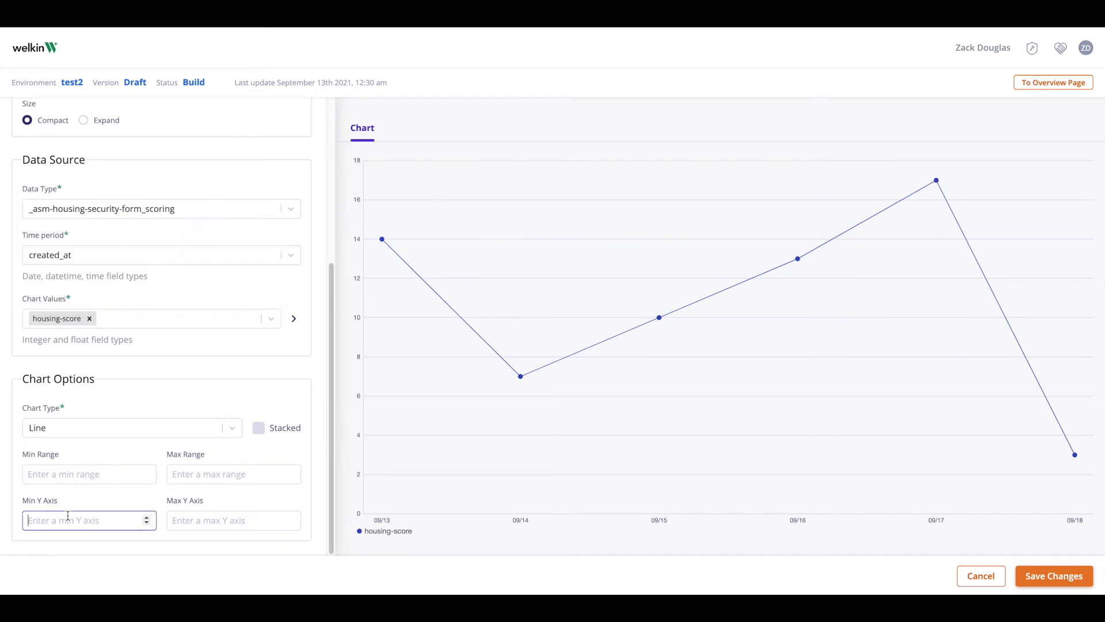
type("0")
key("Tab")
type("5")
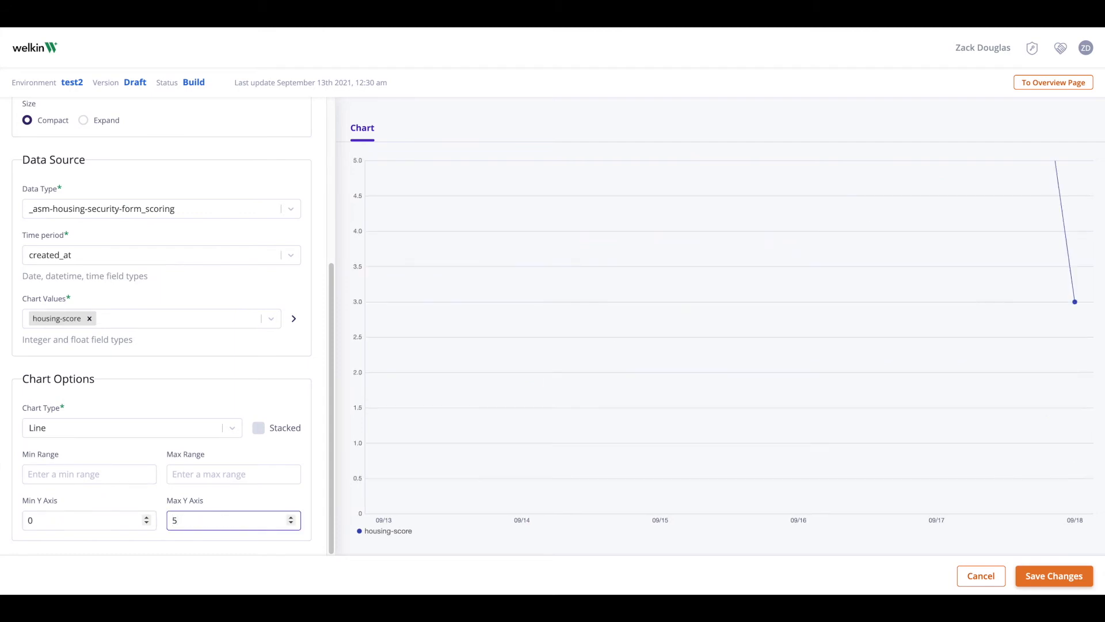
Save the Housing Score Chart and open the Patient Summary layout for editing.
left_click(1044, 574)
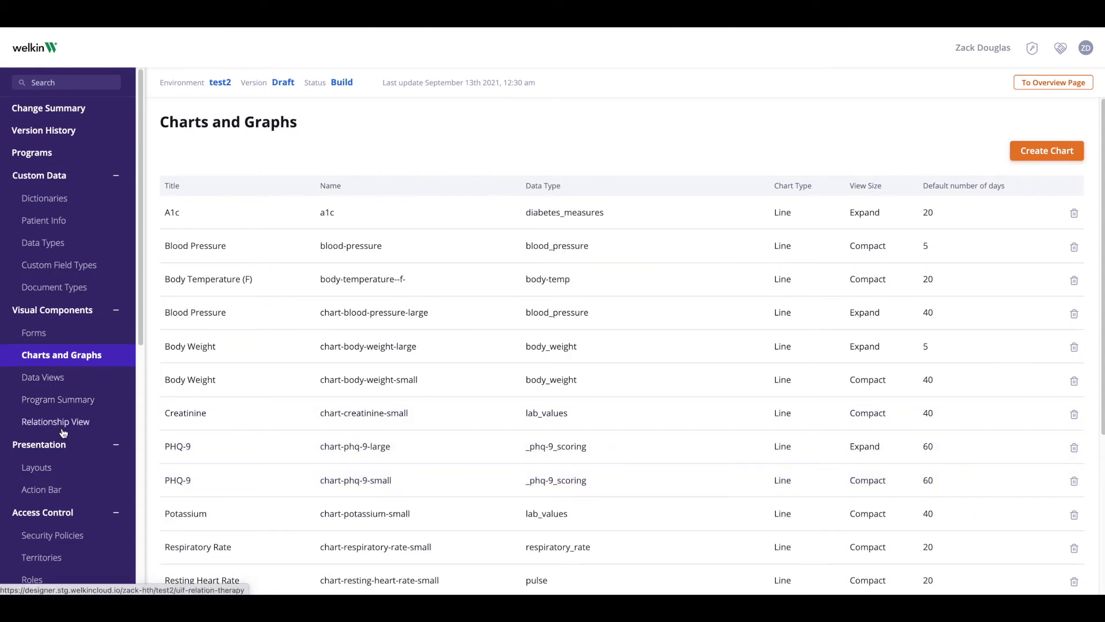
scroll(66, 425, "down", 1)
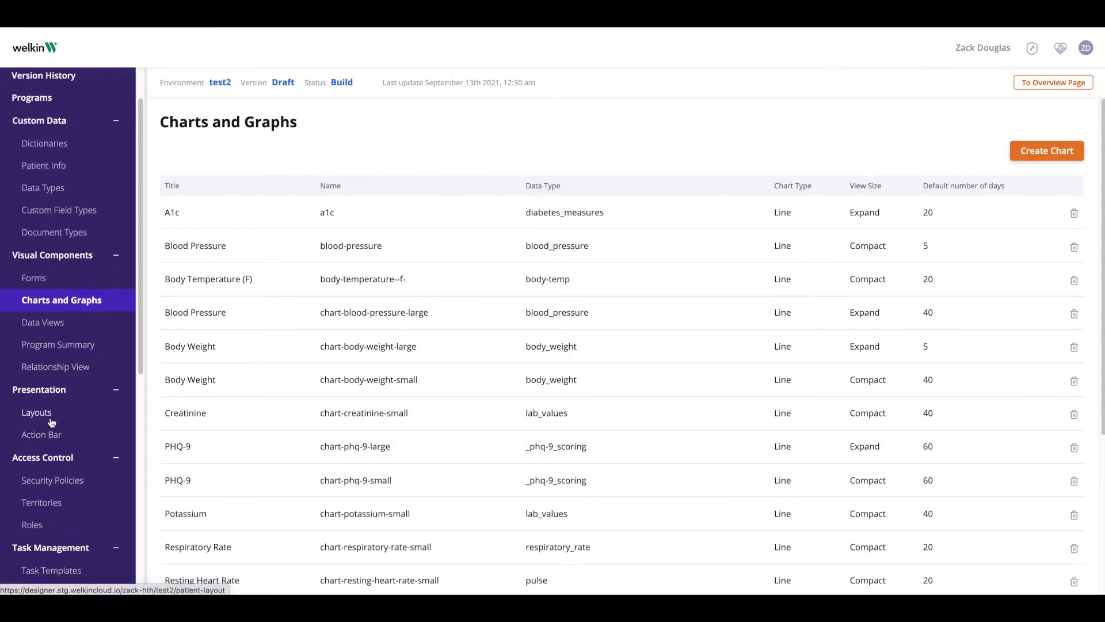
left_click(50, 422)
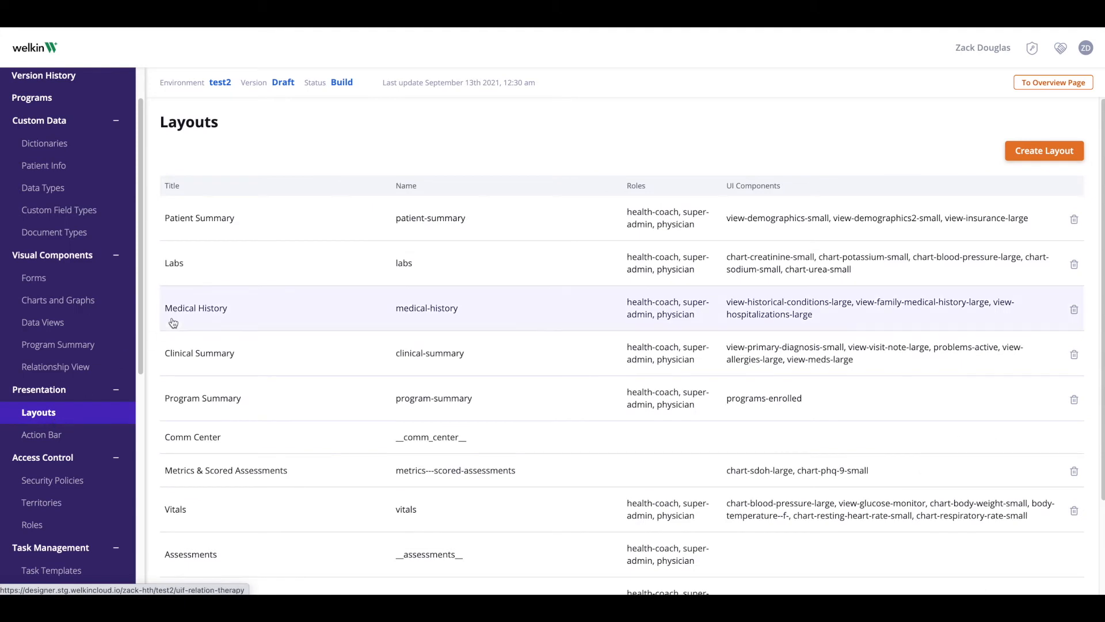
left_click(212, 226)
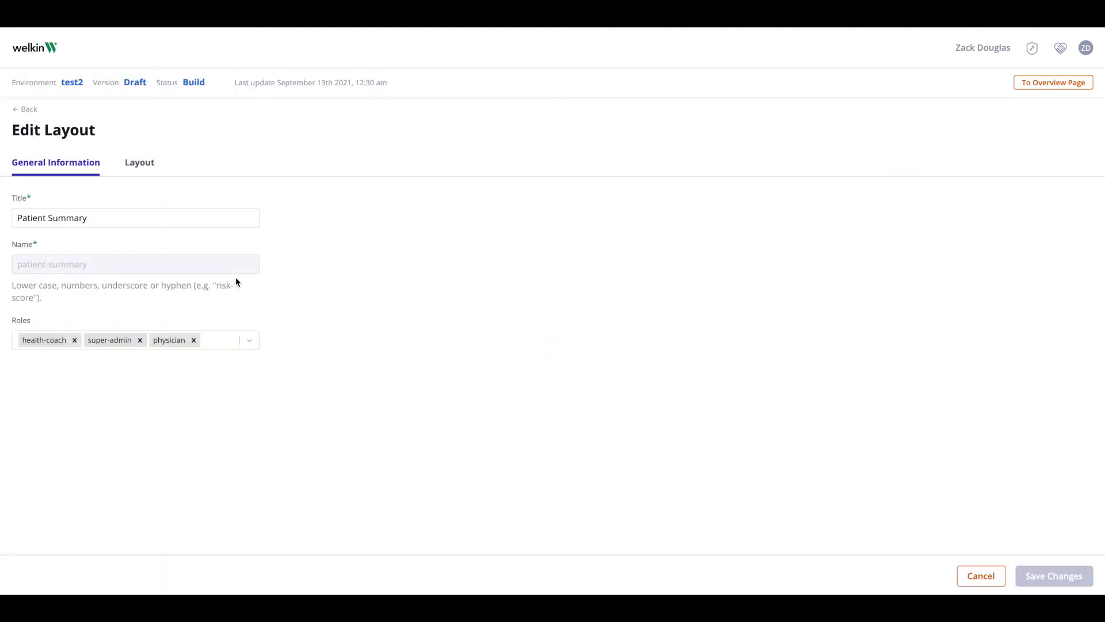
Add chartc-housing-score-chart to the Patient Summary layout, place it above the demographics views, and save the layout.
left_click(145, 169)
left_click(118, 198)
type("hou")
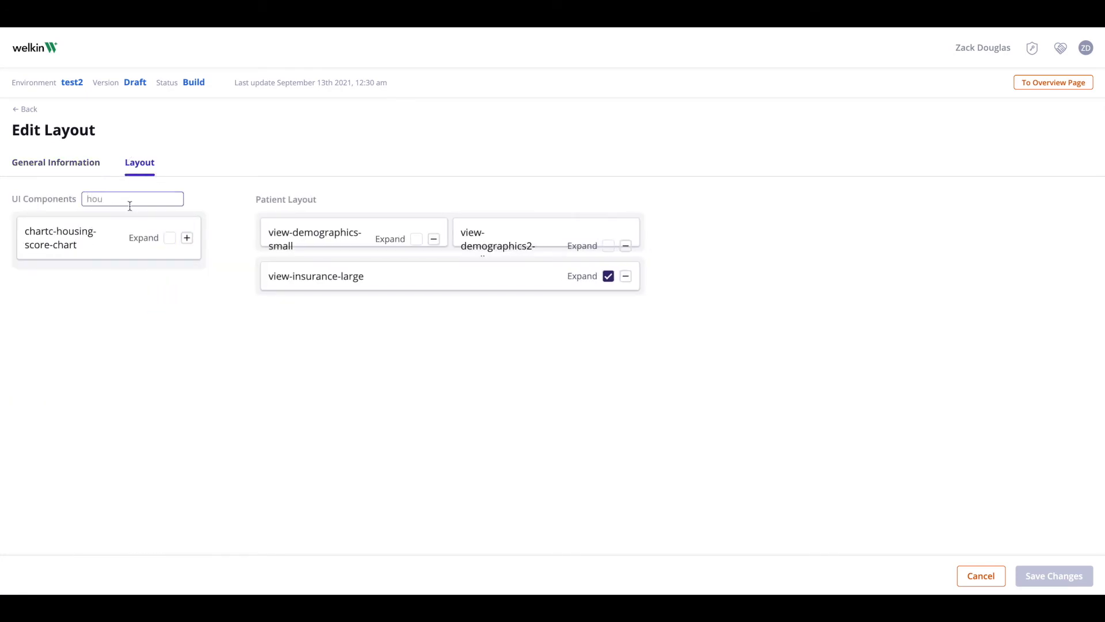
left_click(187, 238)
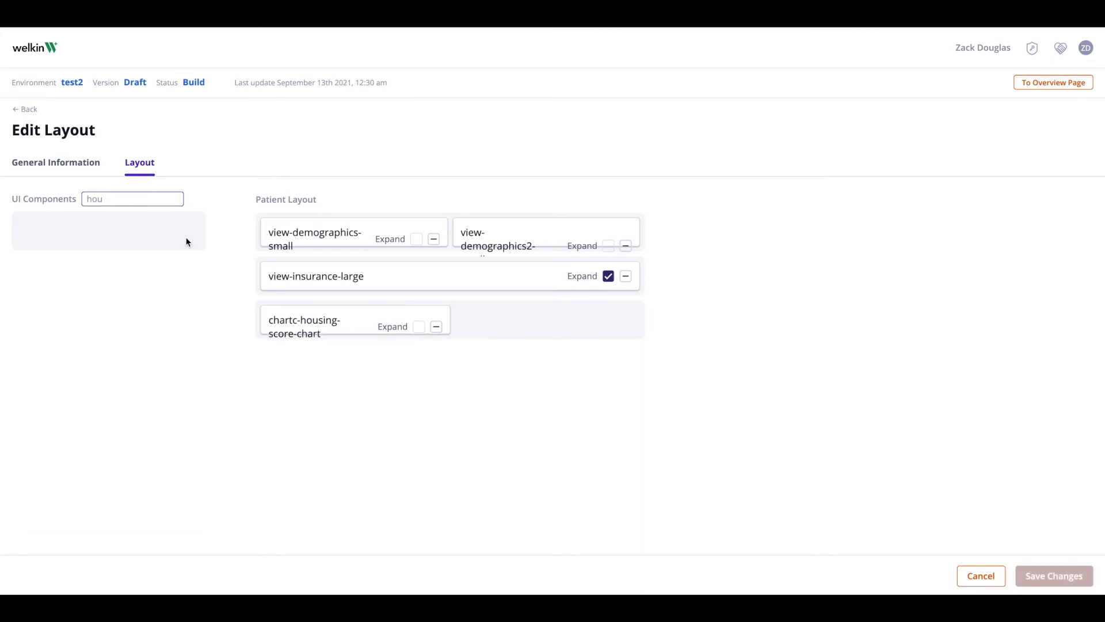
left_click_drag(352, 319, 348, 219)
left_click(1043, 577)
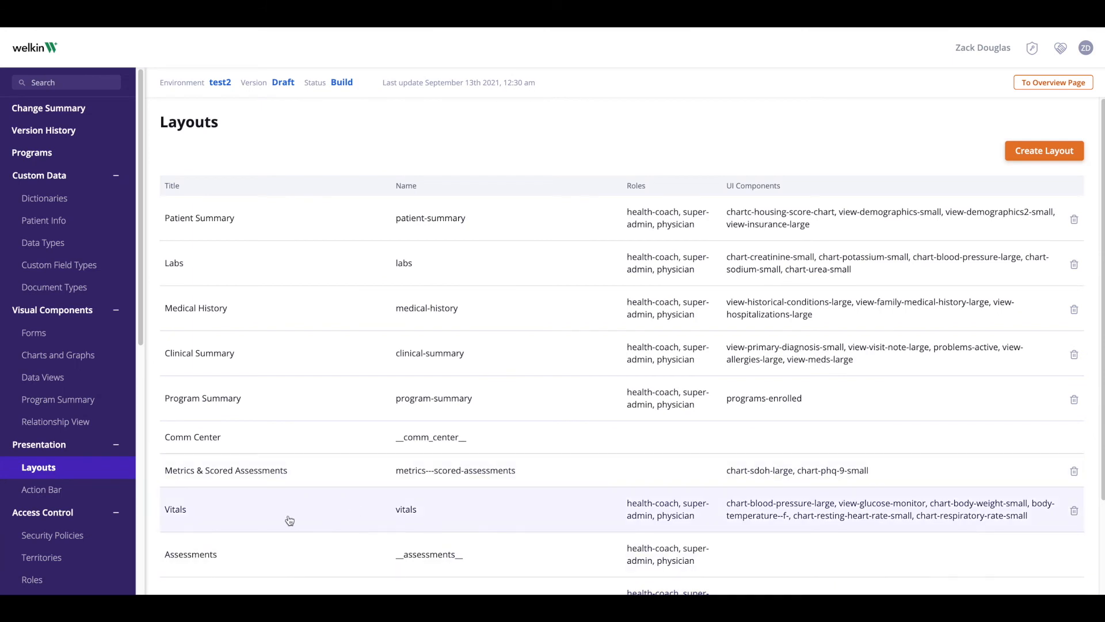
Open the all_access_policy security policy and add _asm-housing-security-form_scoring to its internal data types.
scroll(104, 481, "down", 2)
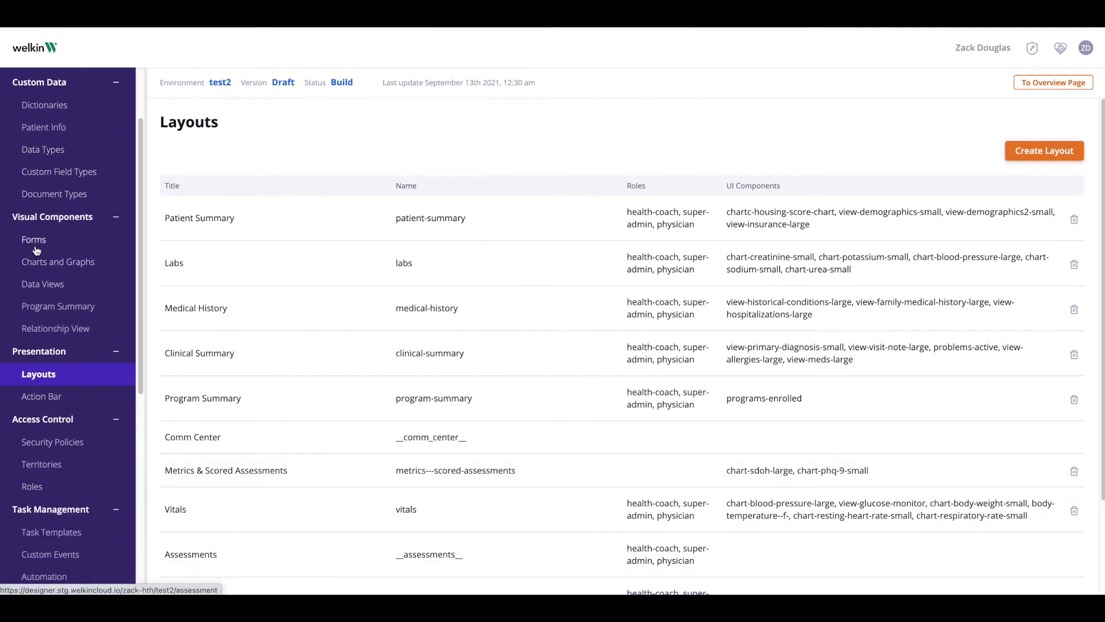
left_click(84, 448)
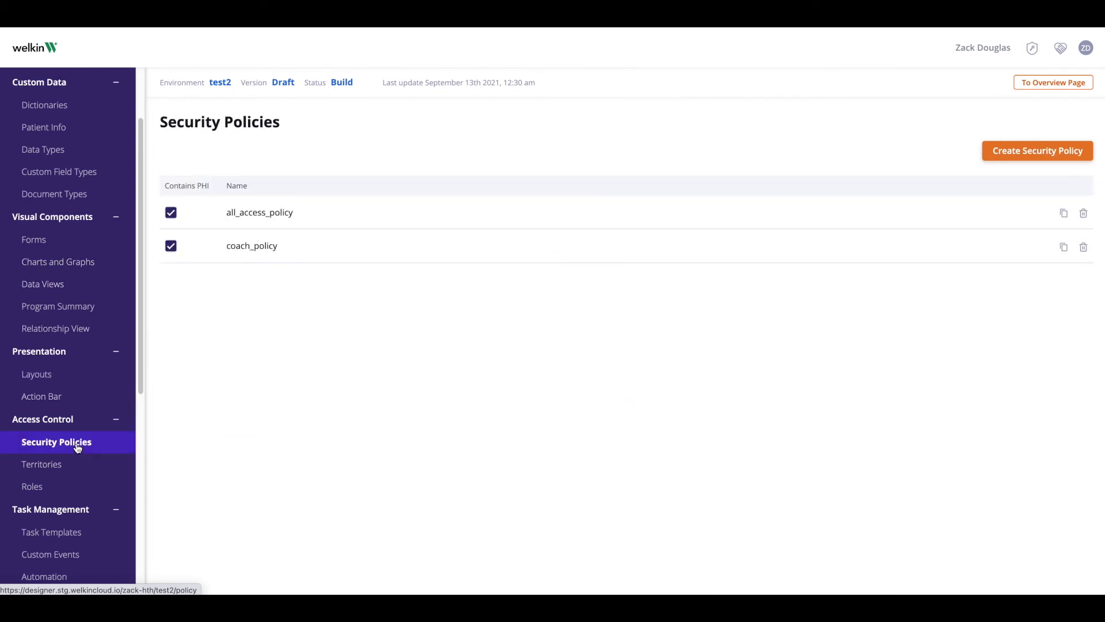
left_click(254, 229)
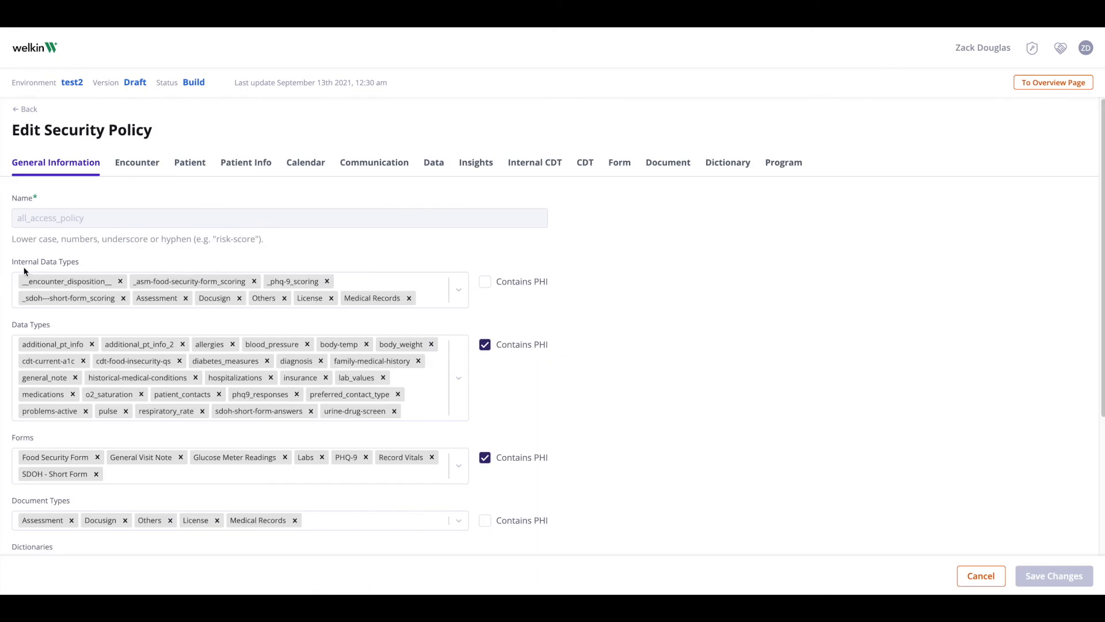
left_click(443, 301)
left_click(157, 326)
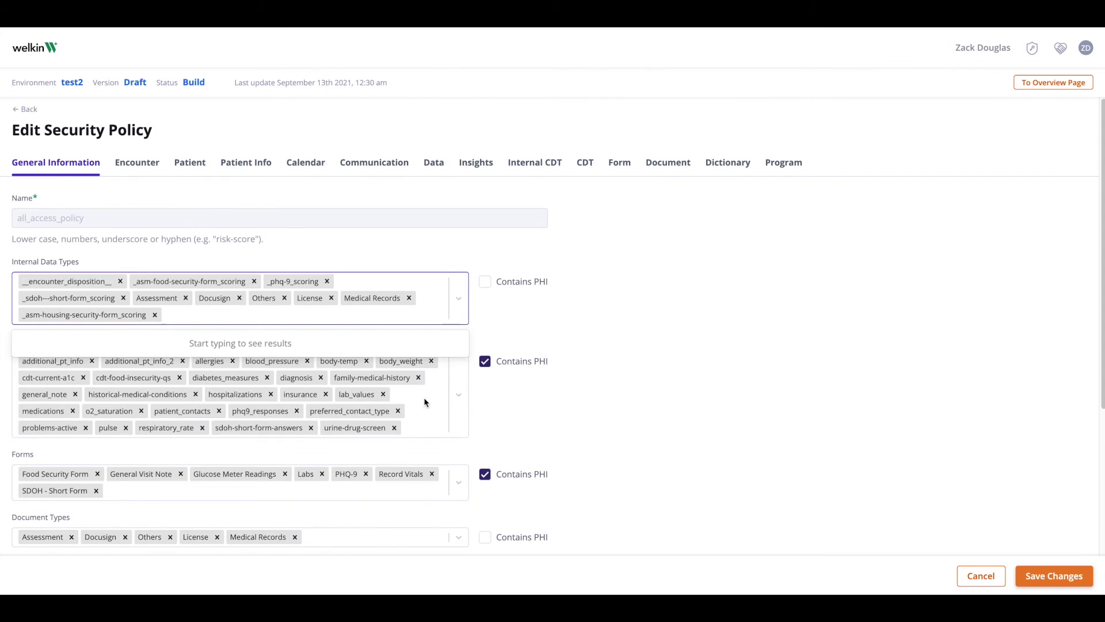
Add the cdt-housing-security-qs data type and the Housing Security Form to all_access_policy.
left_click(430, 403)
left_click(209, 454)
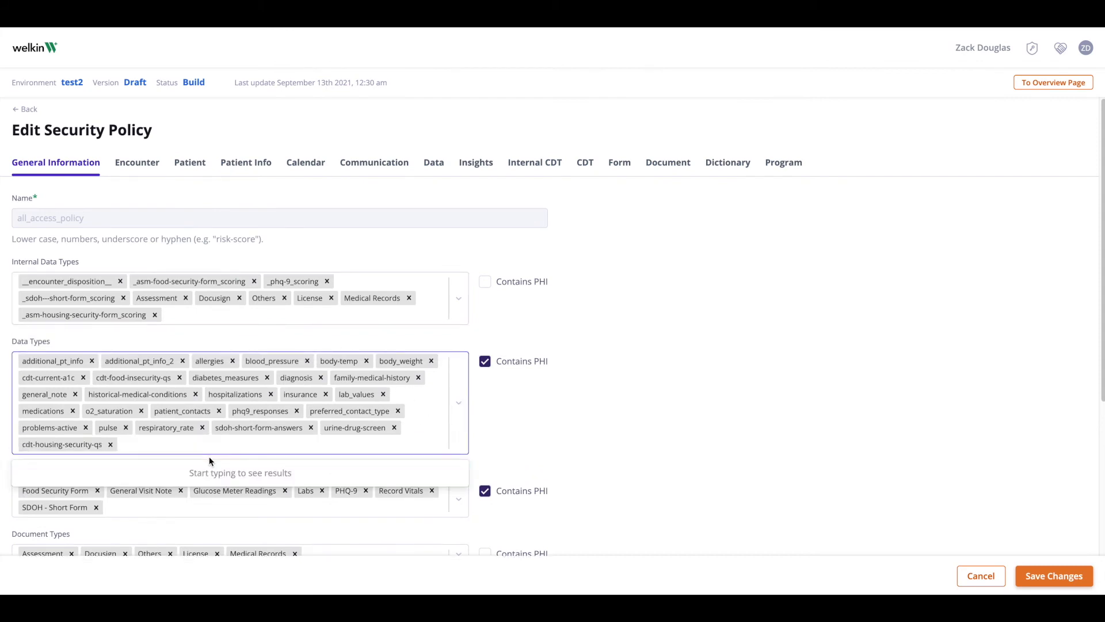
left_click(671, 422)
scroll(671, 421, "down", 2)
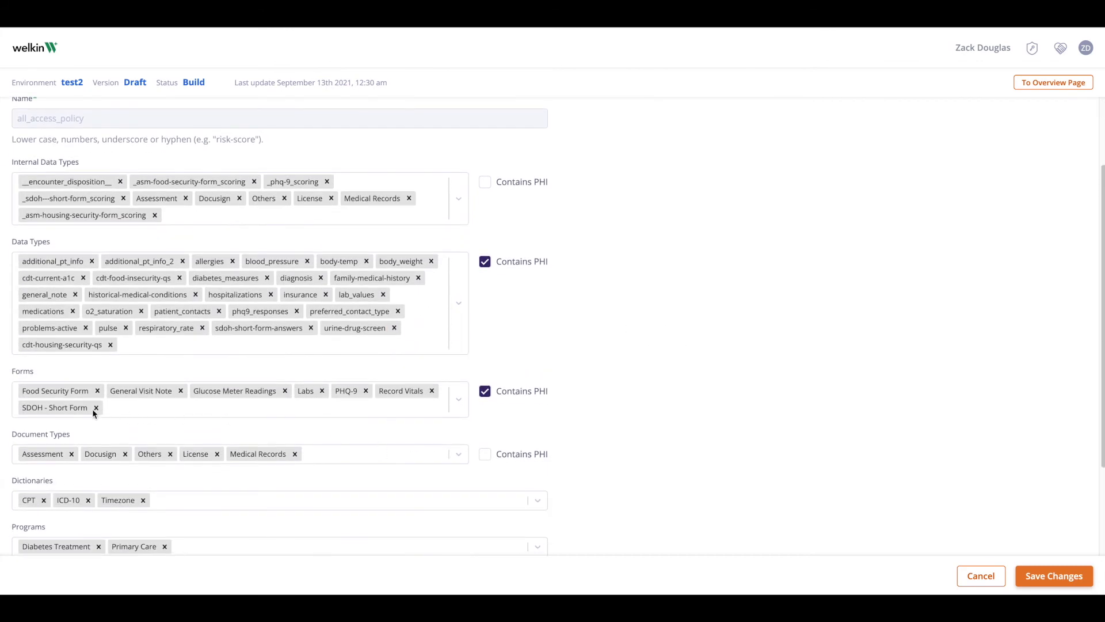
left_click(163, 418)
left_click(132, 436)
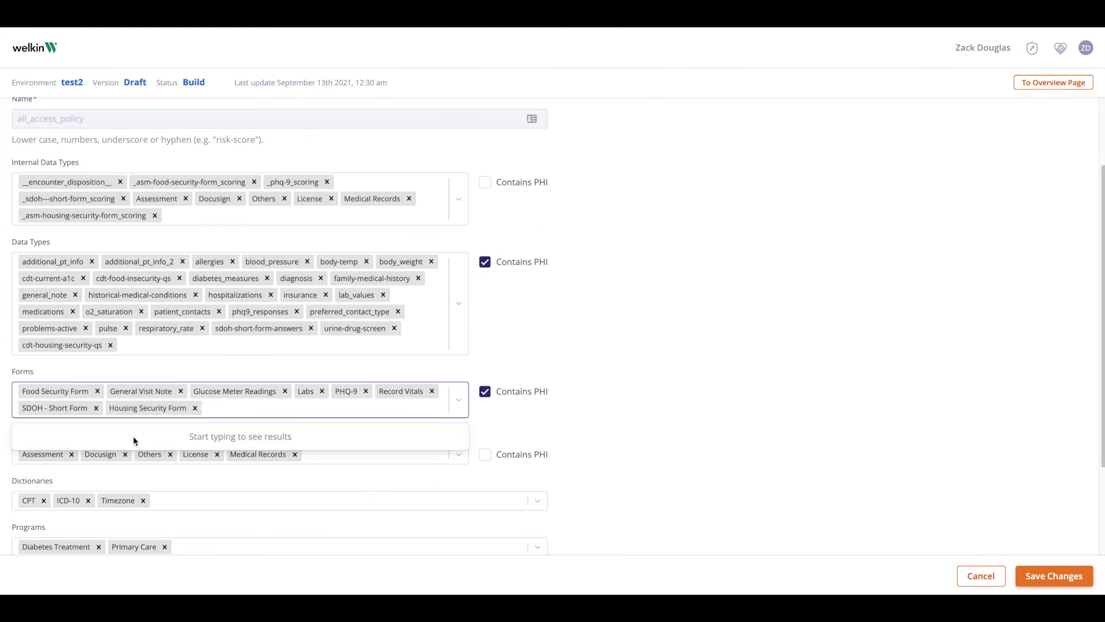
Grant all_access_policy every permission on all internal data types and all data types, including the housing fields.
scroll(557, 326, "up", 2)
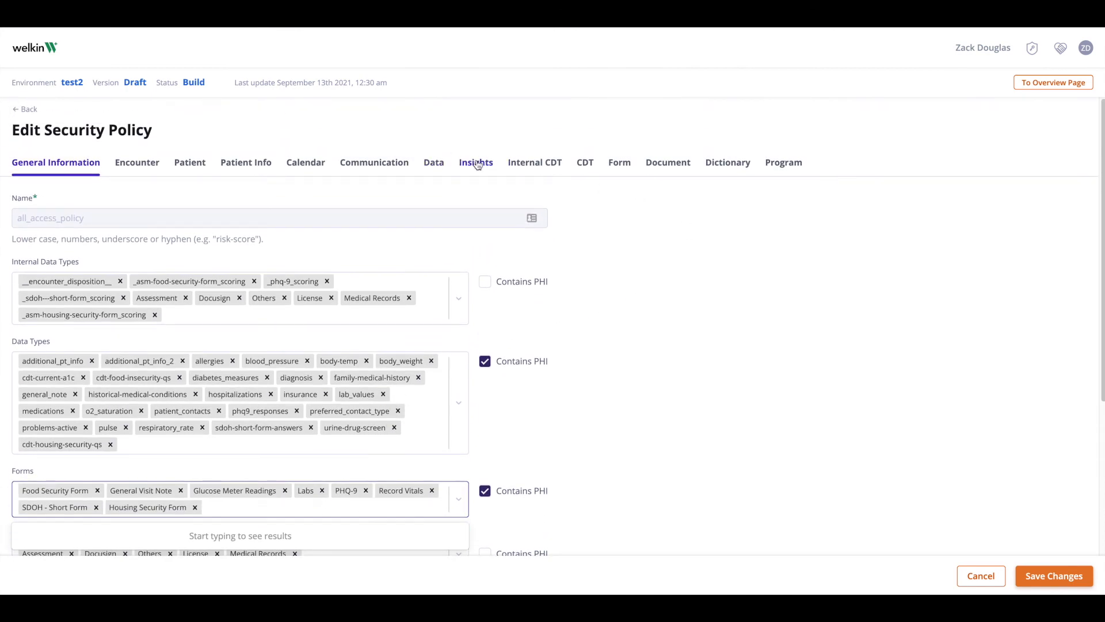
left_click(525, 166)
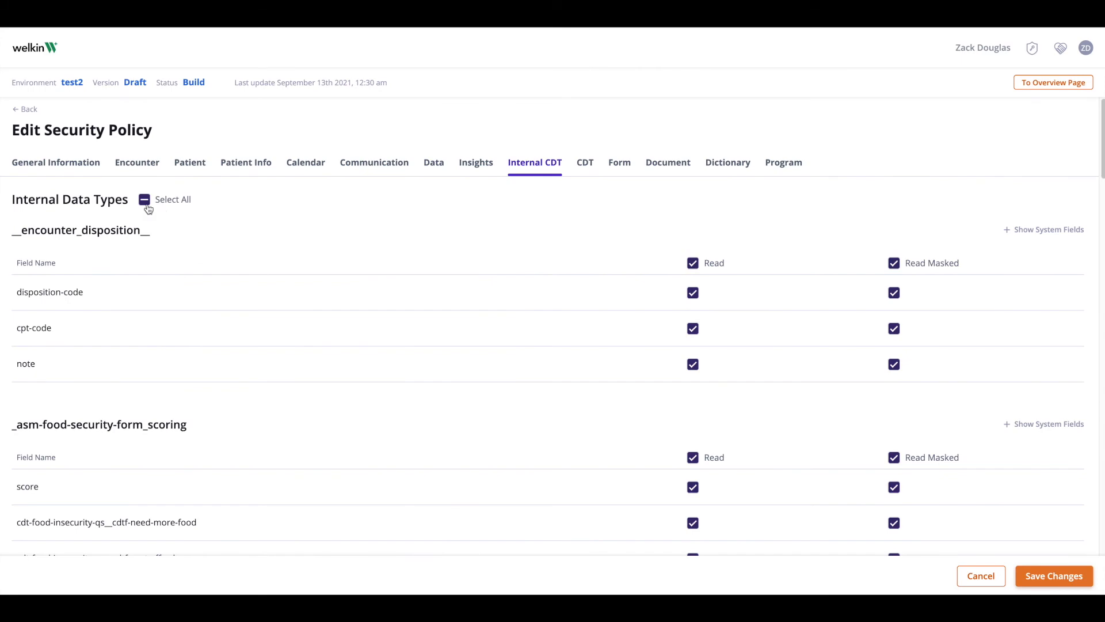
scroll(395, 315, "down", 15)
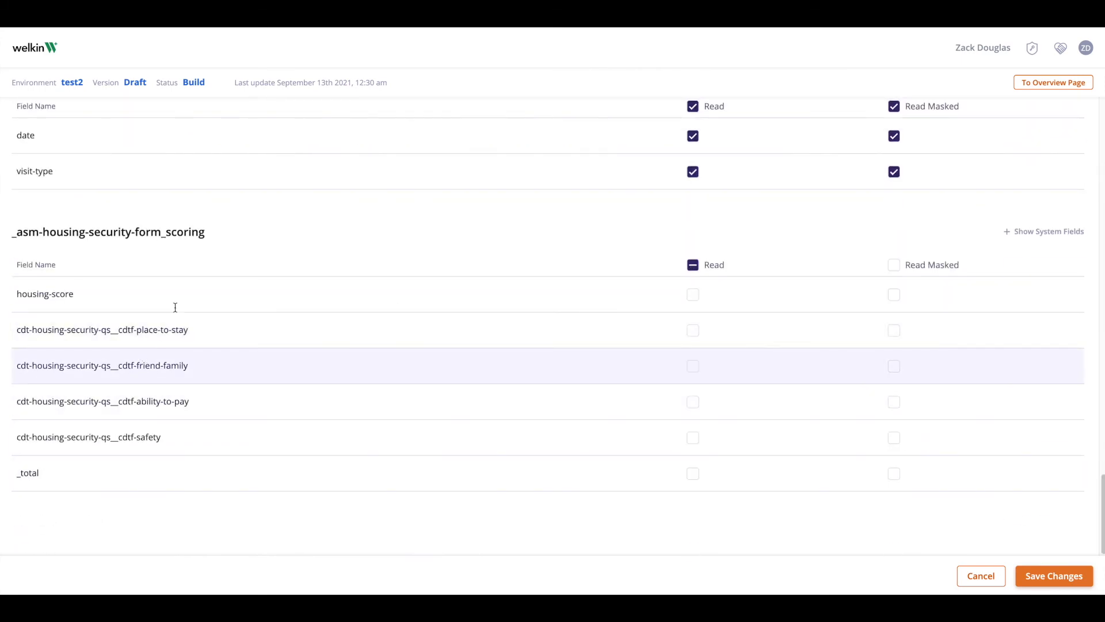
scroll(205, 251, "up", 15)
scroll(205, 250, "up", 5)
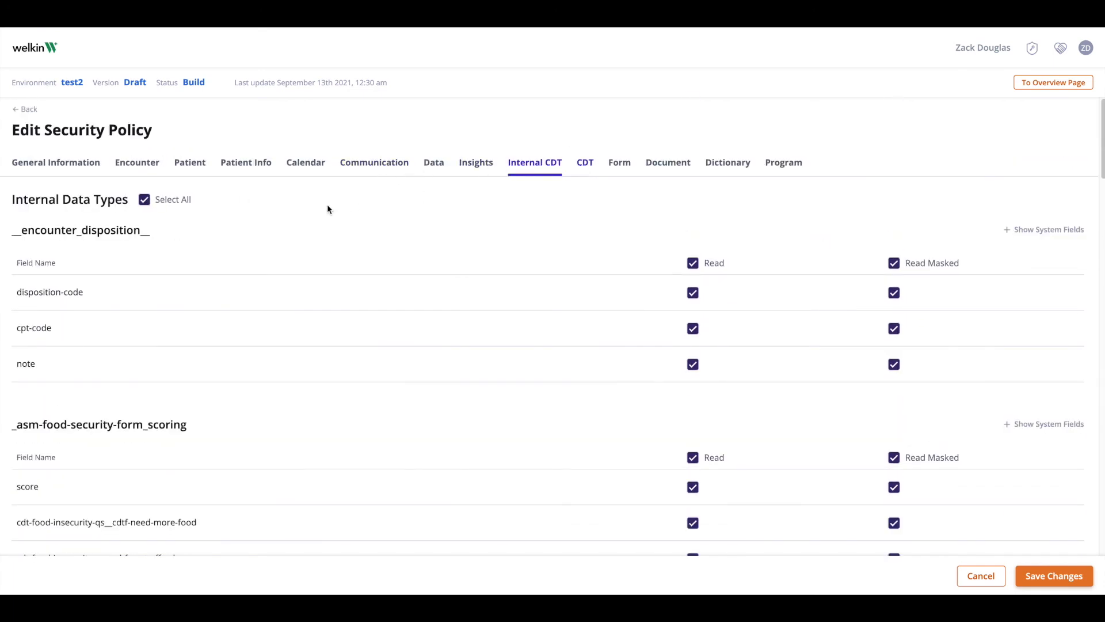
scroll(210, 258, "down", 20)
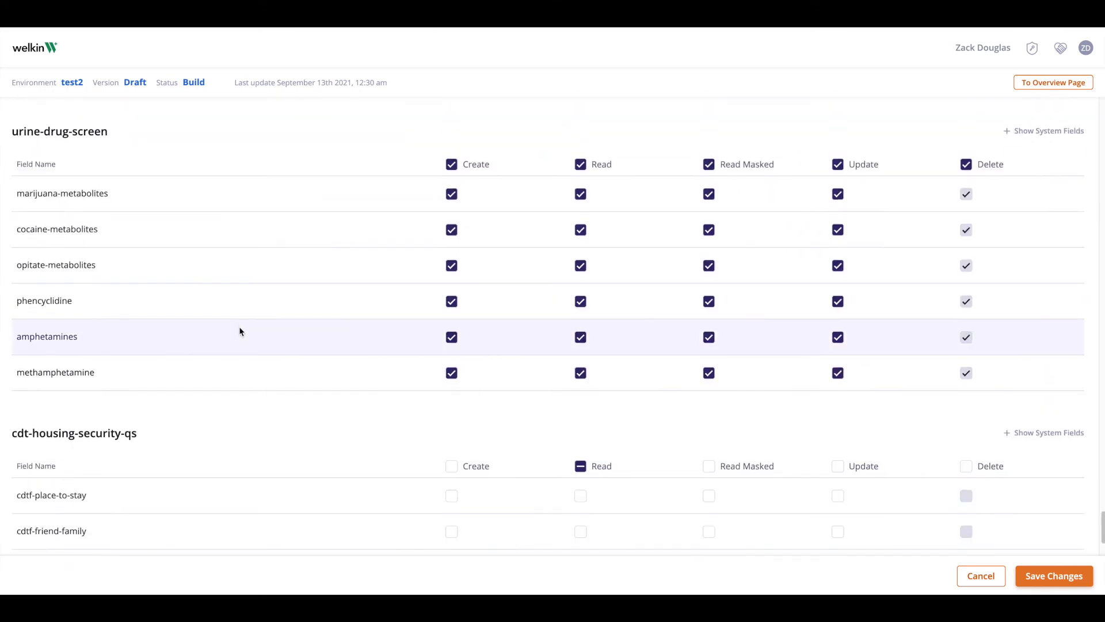
scroll(240, 332, "down", 3)
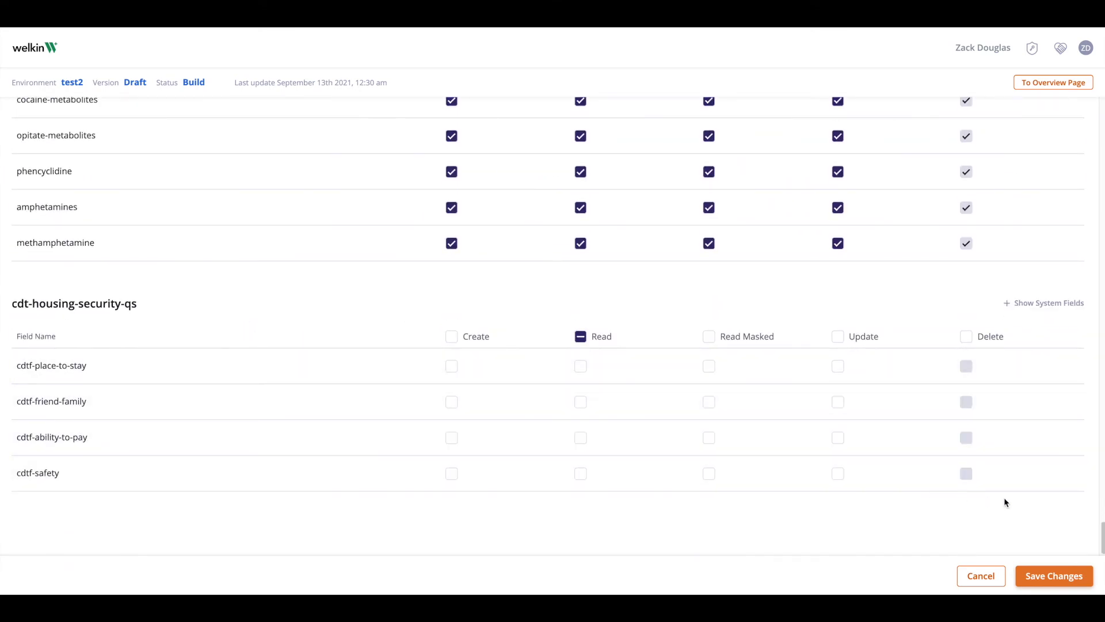
scroll(1078, 444, "up", 20)
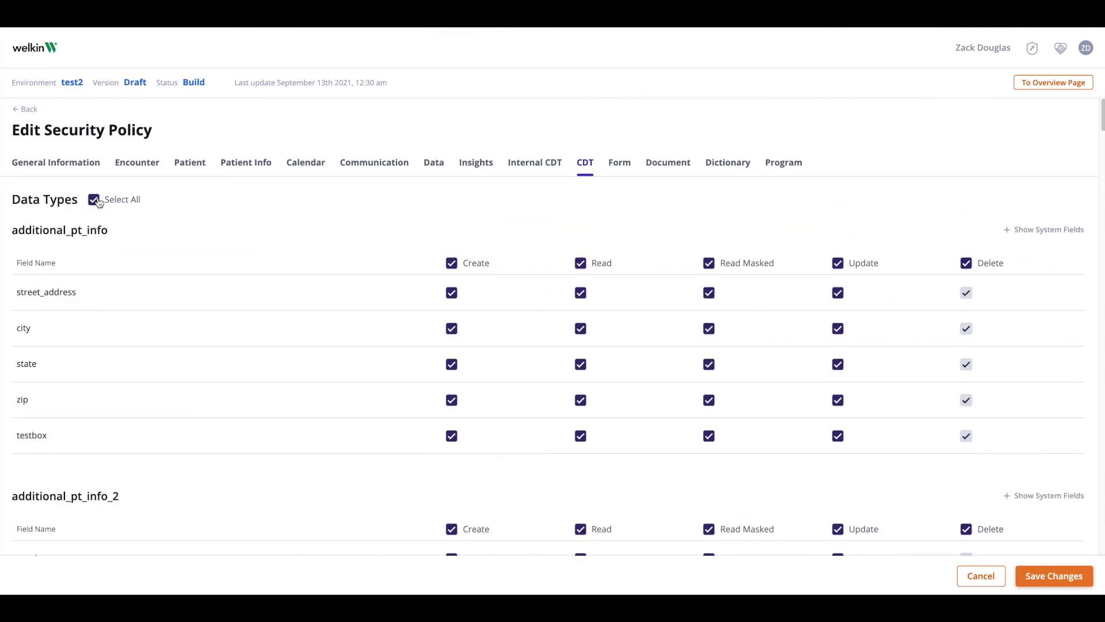
Grant all_access_policy every permission on all forms, including asm-housing-security-form, and save the policy.
left_click(618, 172)
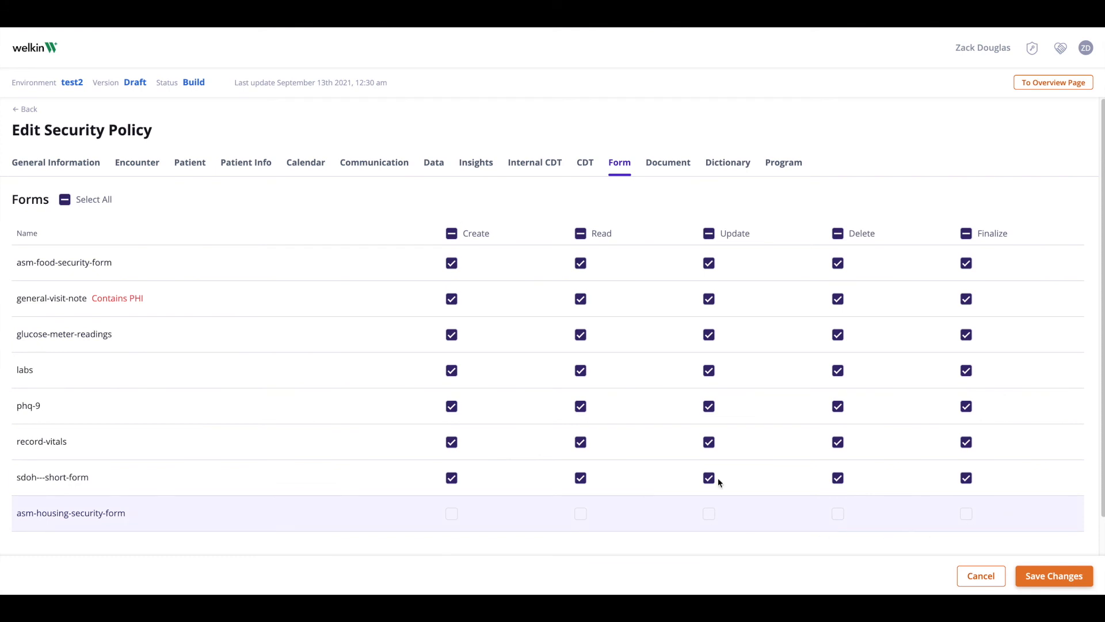
left_click(73, 205)
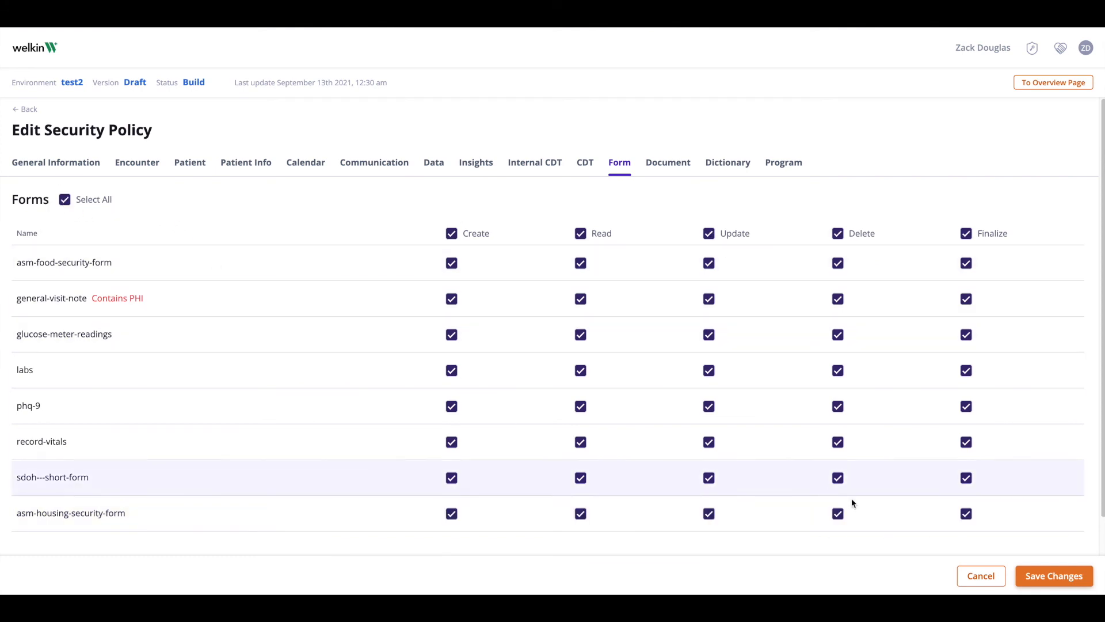
left_click(1048, 575)
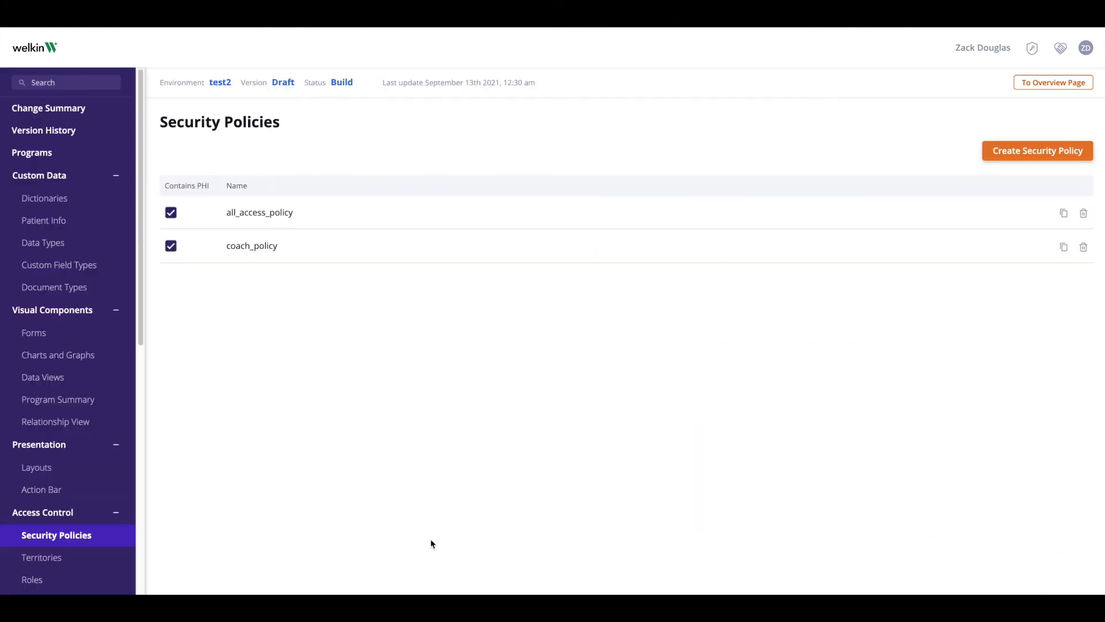
Open the coach_policy security policy and add _asm-housing-security-form_scoring to its internal data types.
left_click(252, 246)
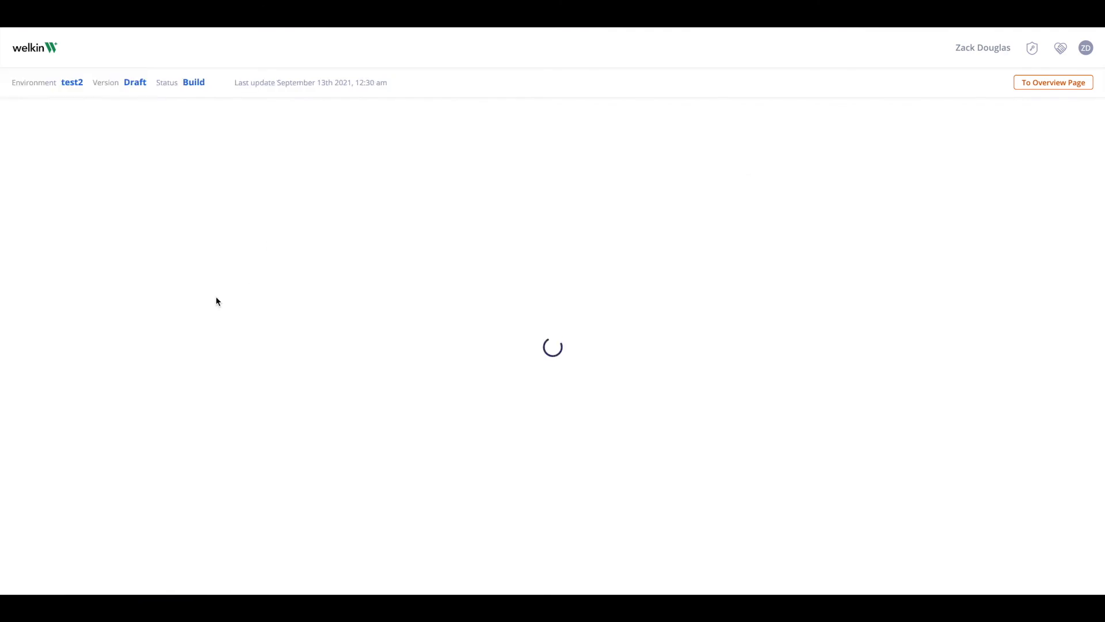
left_click(296, 301)
left_click(176, 327)
left_click(177, 328)
Add the cdt-housing-security-qs data type and the Housing Security Form to coach_policy.
left_click(420, 427)
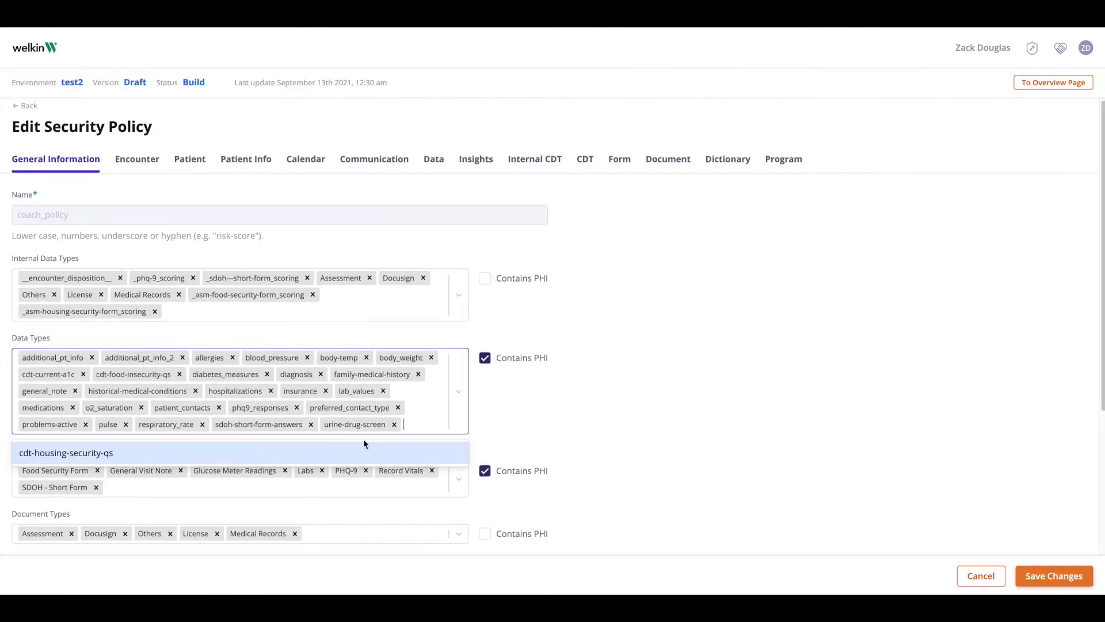
left_click(264, 450)
left_click(255, 472)
scroll(251, 461, "down", 3)
left_click(264, 361)
scroll(483, 437, "up", 3)
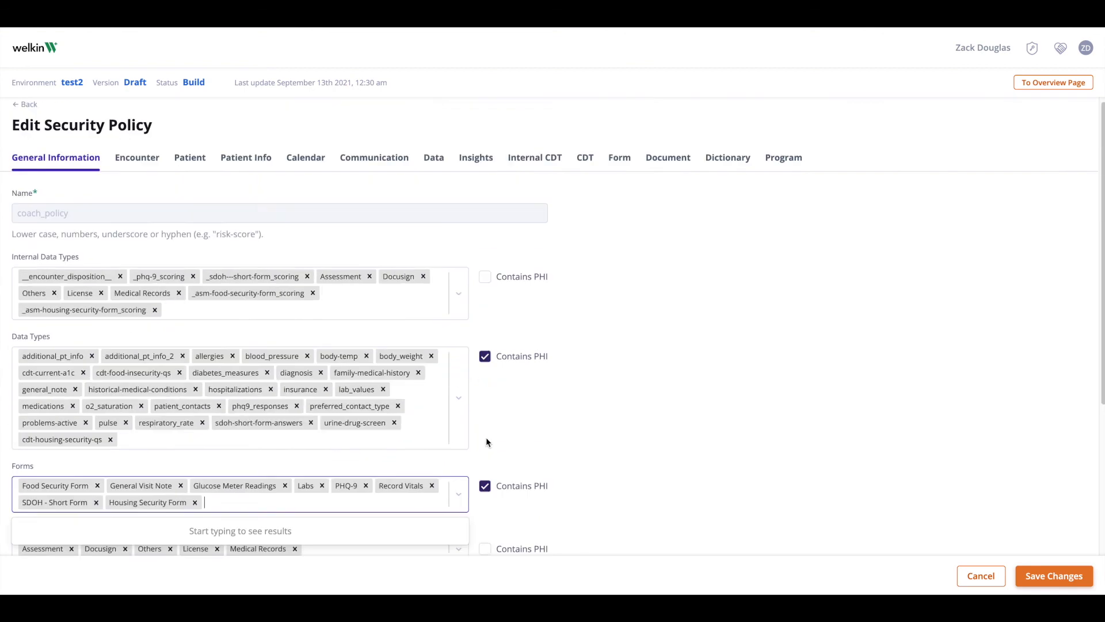
Grant coach_policy every permission on all internal data types and all forms, and save the policy.
left_click(527, 164)
left_click(180, 203)
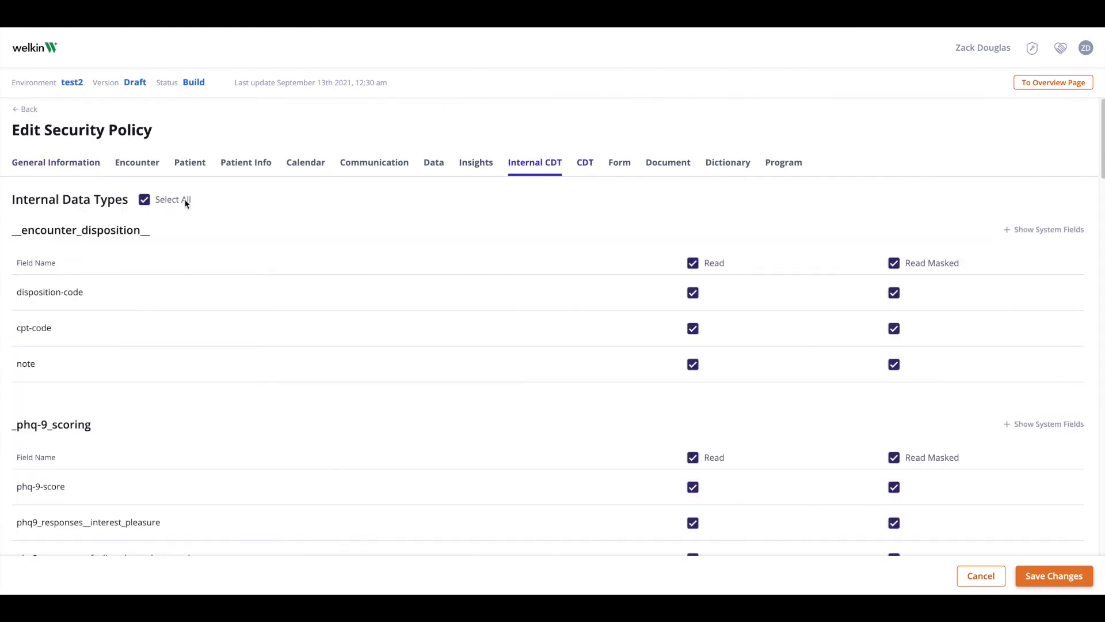
left_click(585, 162)
left_click(612, 164)
left_click(107, 199)
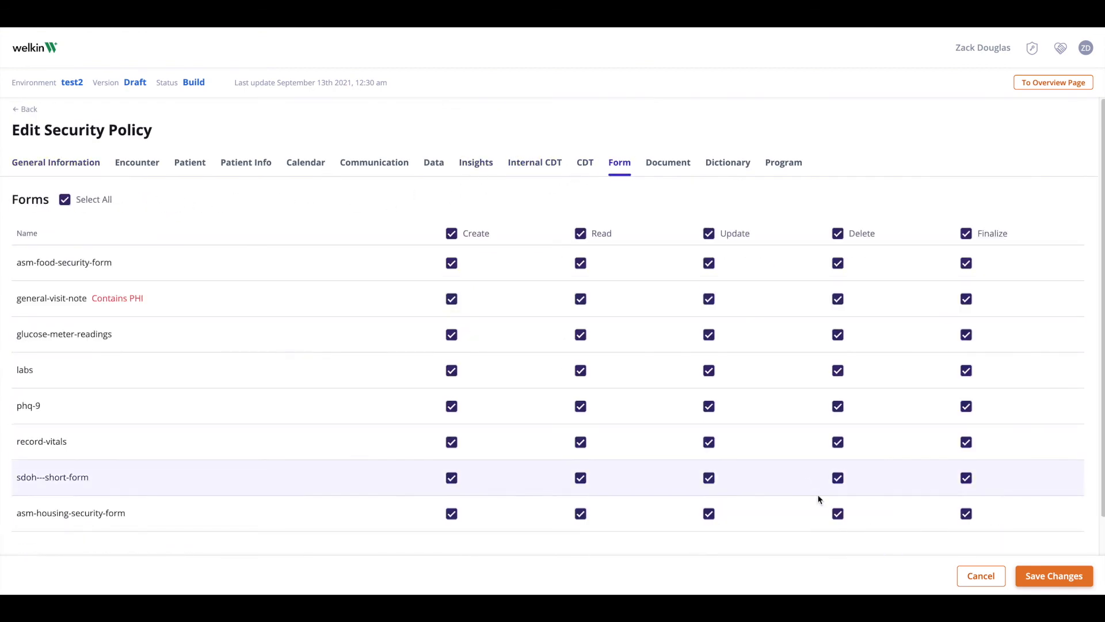
left_click(1053, 575)
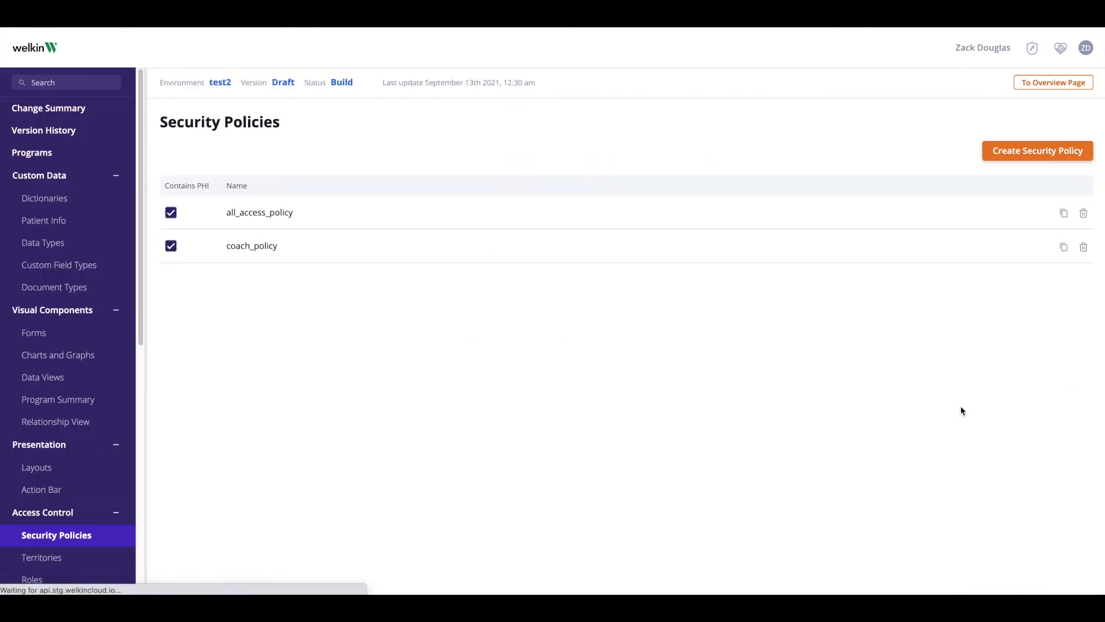
Return to the overview of changes and publish the test2 draft version.
left_click(1056, 84)
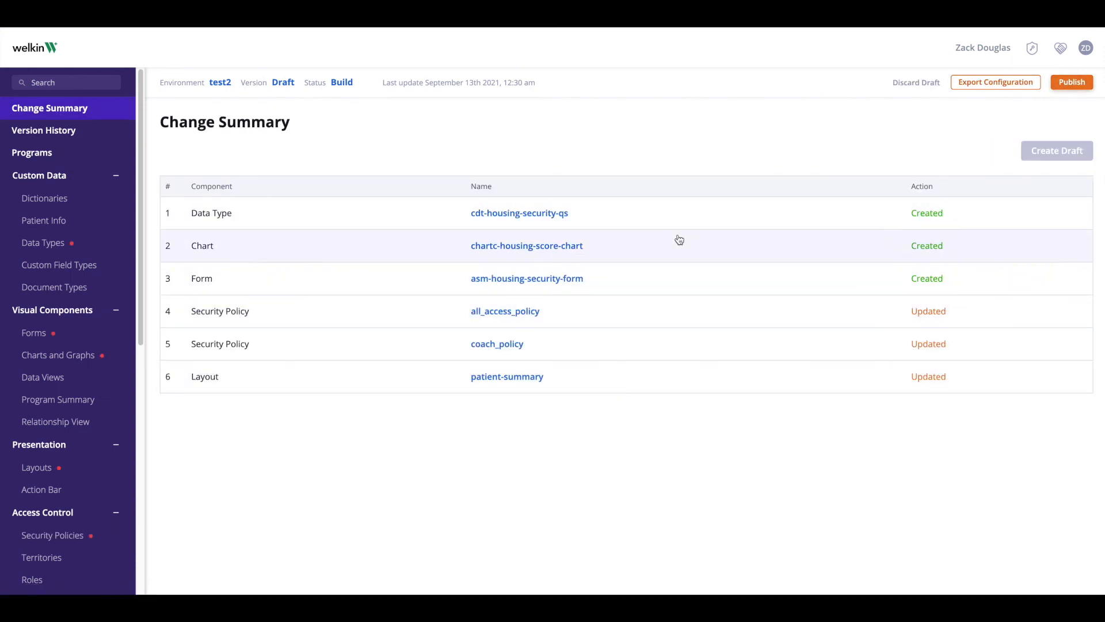
left_click(1067, 84)
left_click(1005, 133)
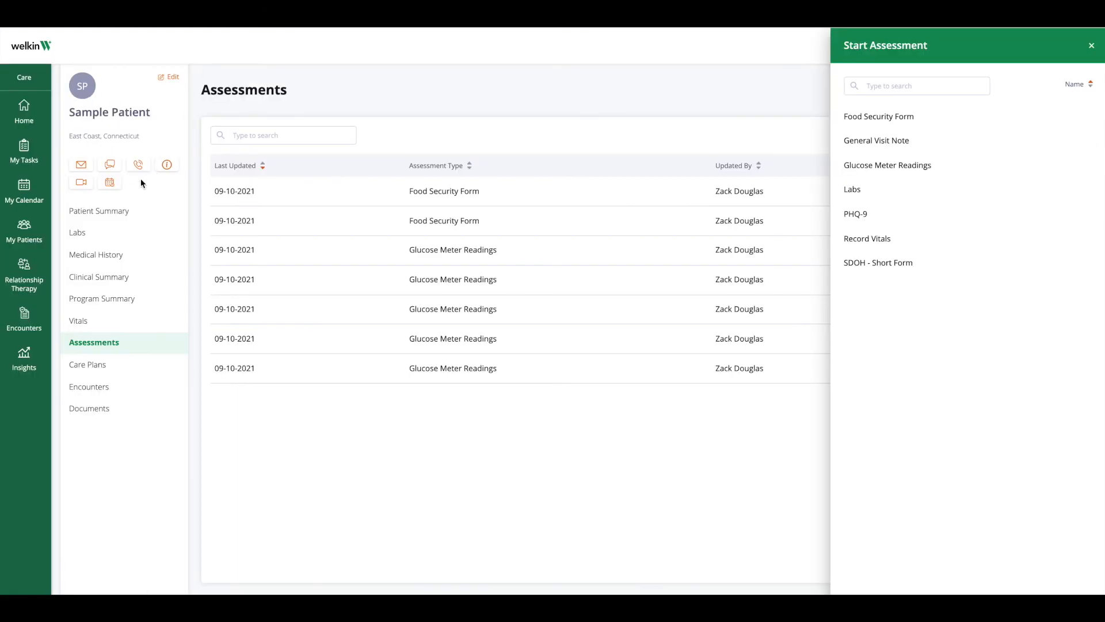
In Welkin Care, check the Housing Score Chart on the sample patient's summary and open the patient's assessments.
left_click(97, 211)
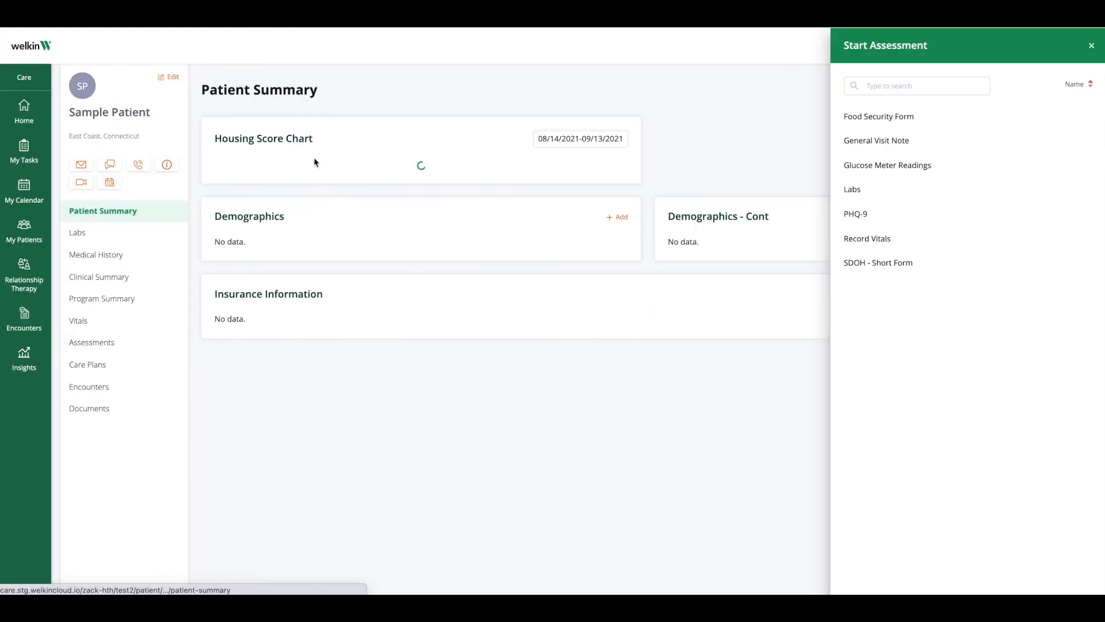
left_click(1091, 46)
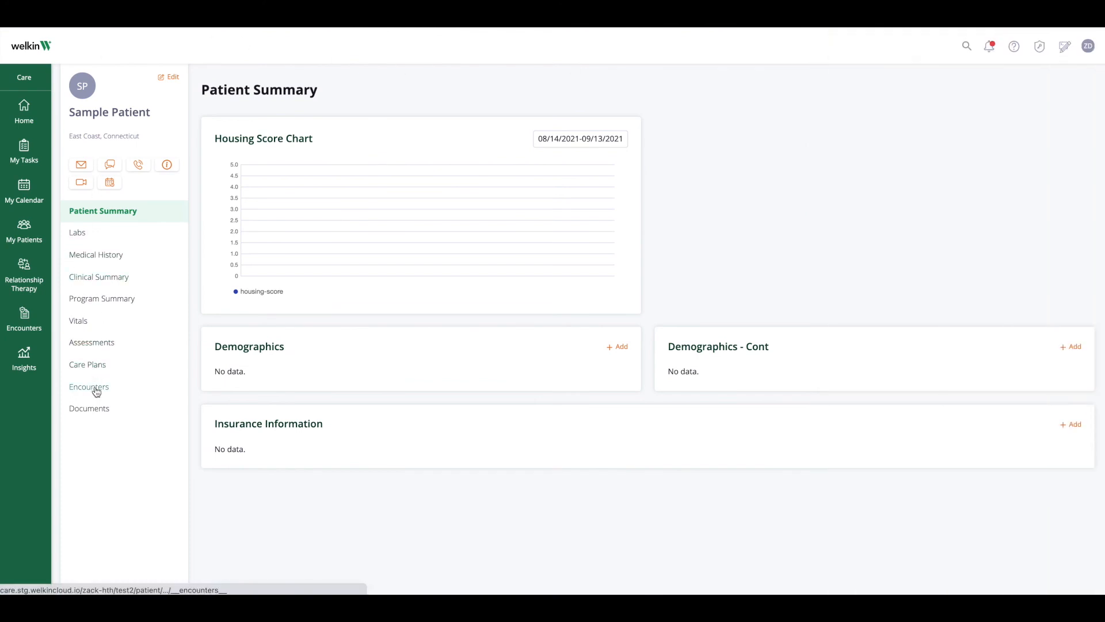
left_click(104, 344)
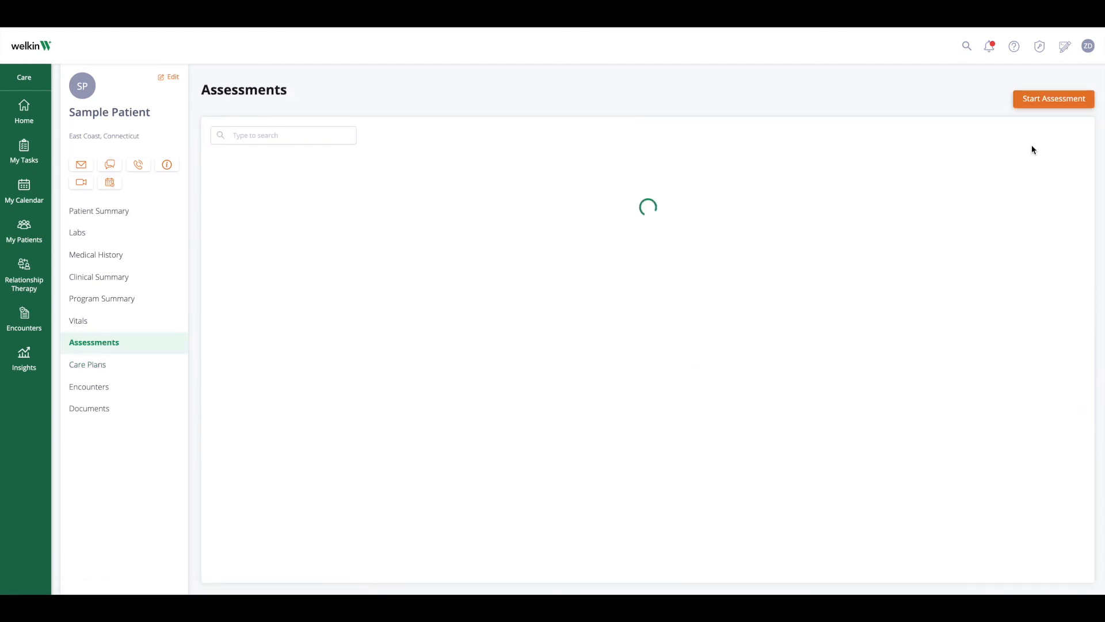
Start a Housing Security Form assessment, answering Yes to having a place to stay every night and Alone for who the patient stays with.
left_click(1051, 100)
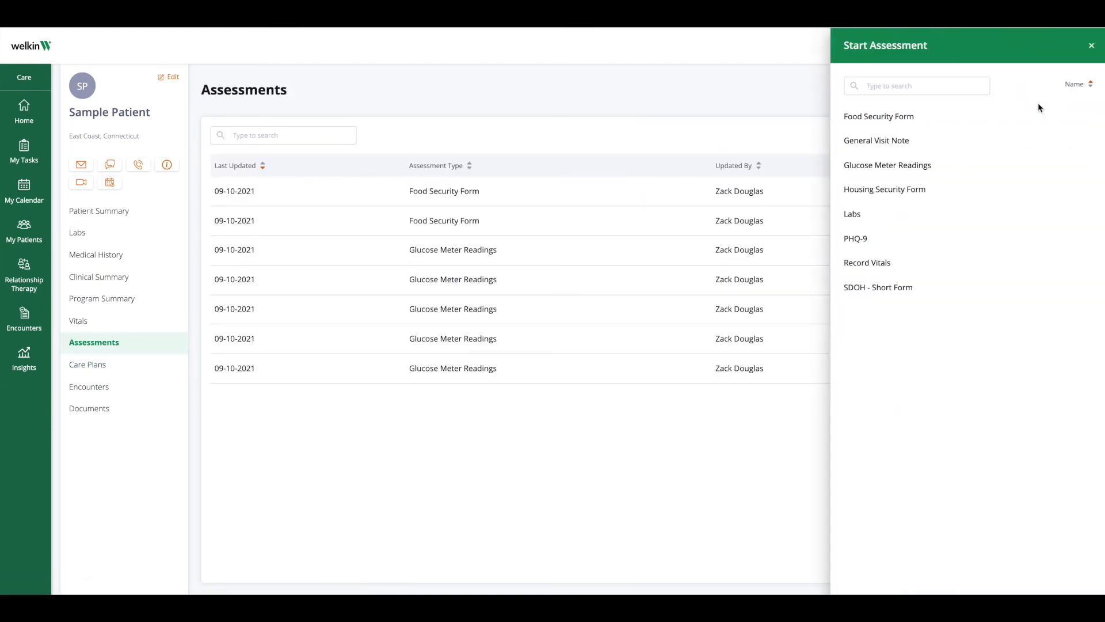
left_click(876, 197)
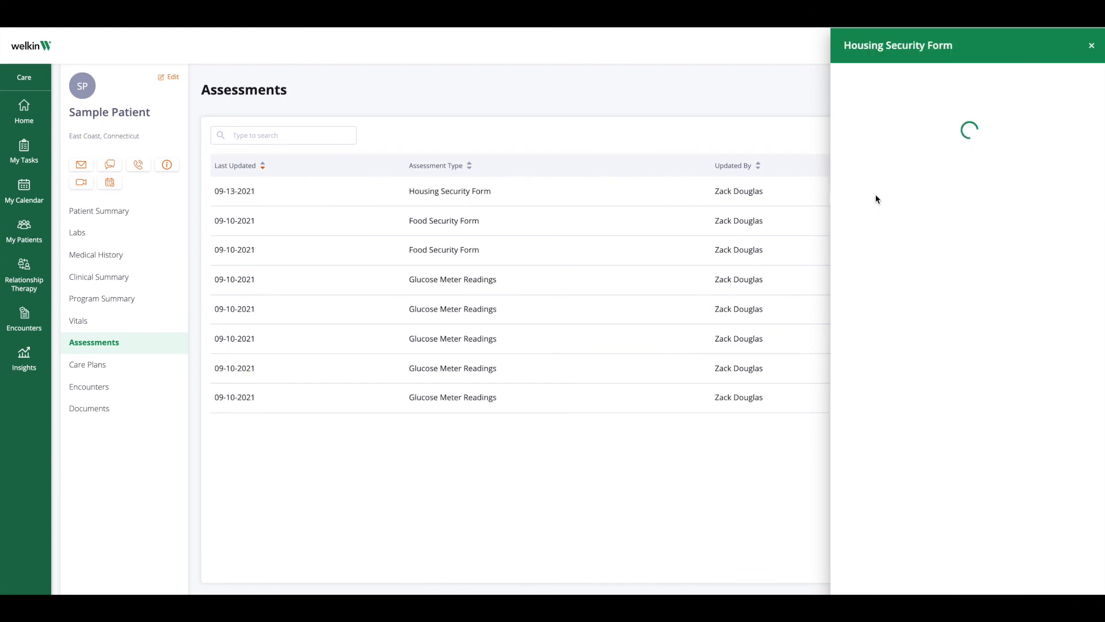
left_click(954, 144)
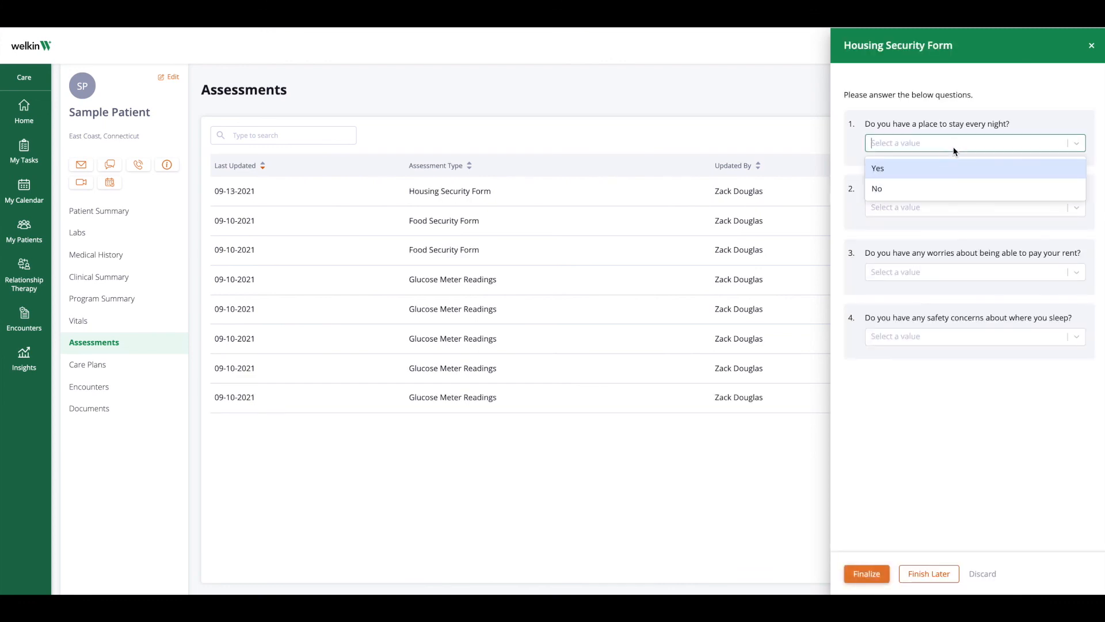
left_click(922, 168)
left_click(915, 212)
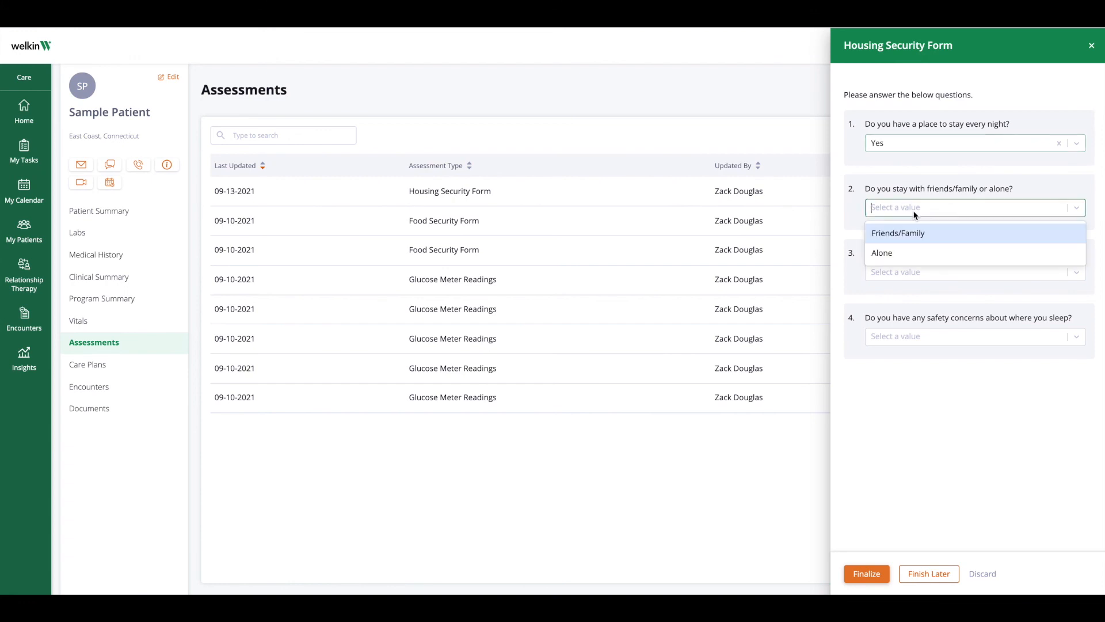
left_click(908, 251)
Answer Yes to worries about paying rent and No to safety concerns about where the patient sleeps, and finalize the assessment.
left_click(905, 274)
left_click(895, 316)
left_click(899, 337)
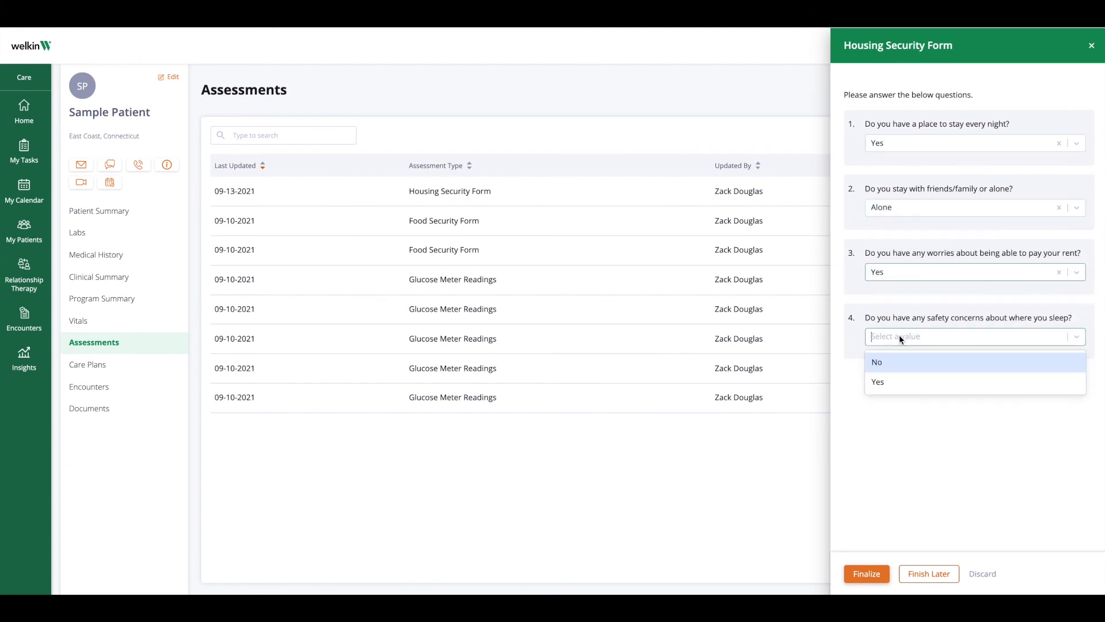
left_click(901, 363)
left_click(879, 573)
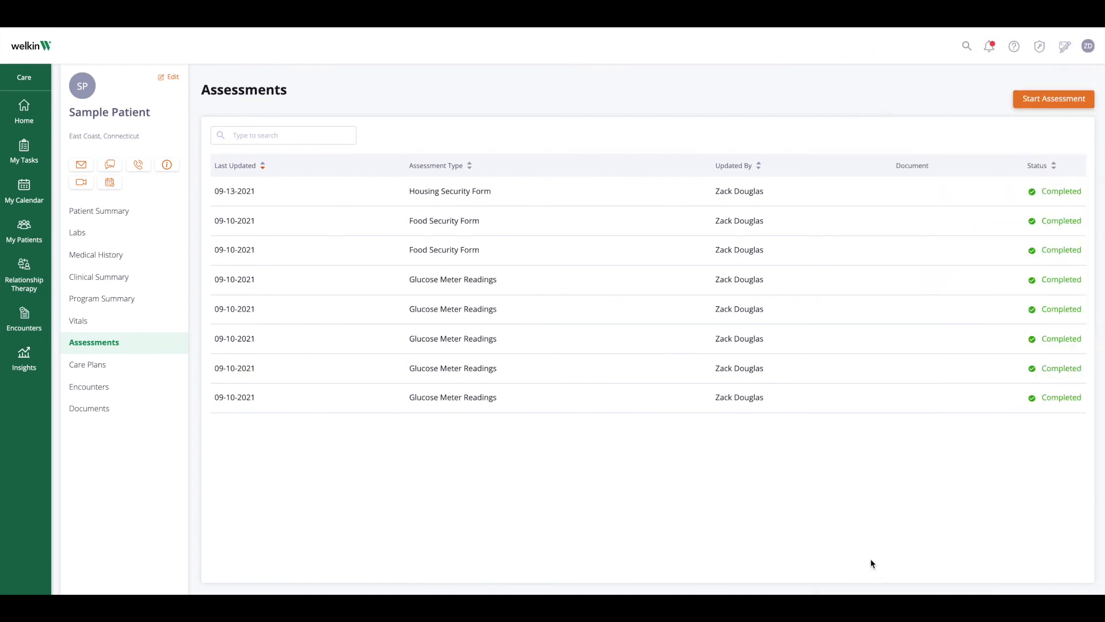
Check the new data point in the Housing Score Chart on the patient summary and open the completed assessment from it.
left_click(105, 218)
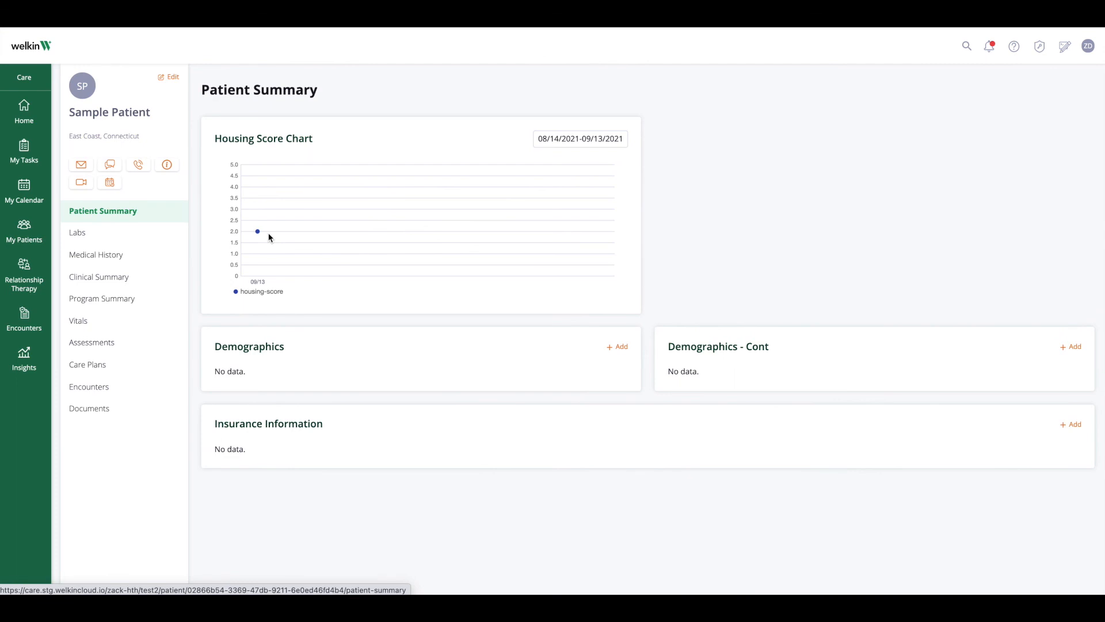
mouse_move(258, 233)
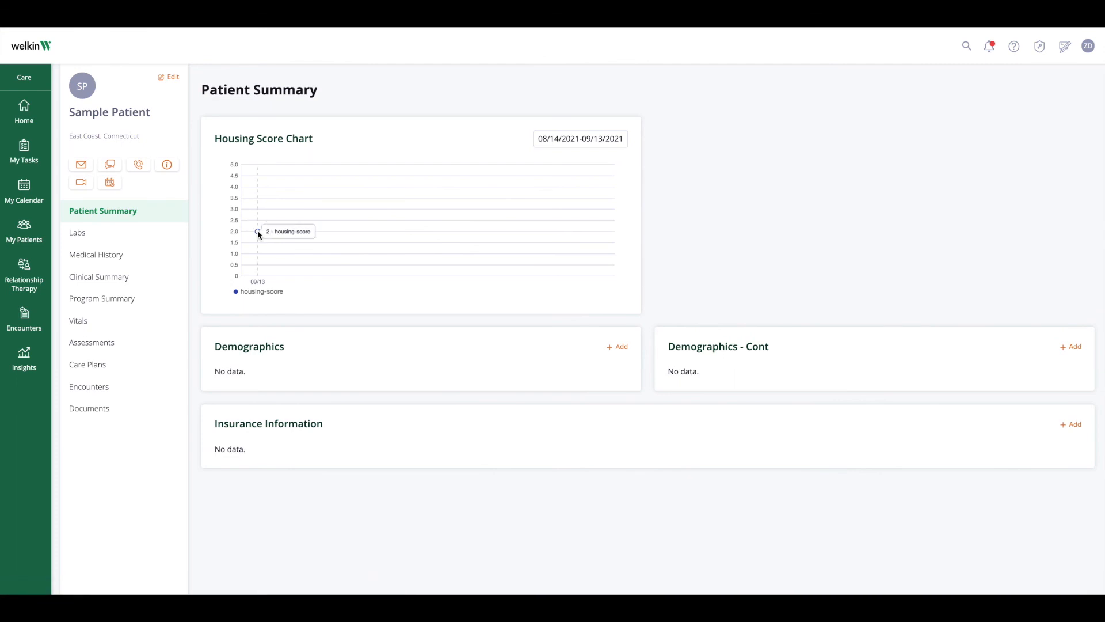
left_click(258, 232)
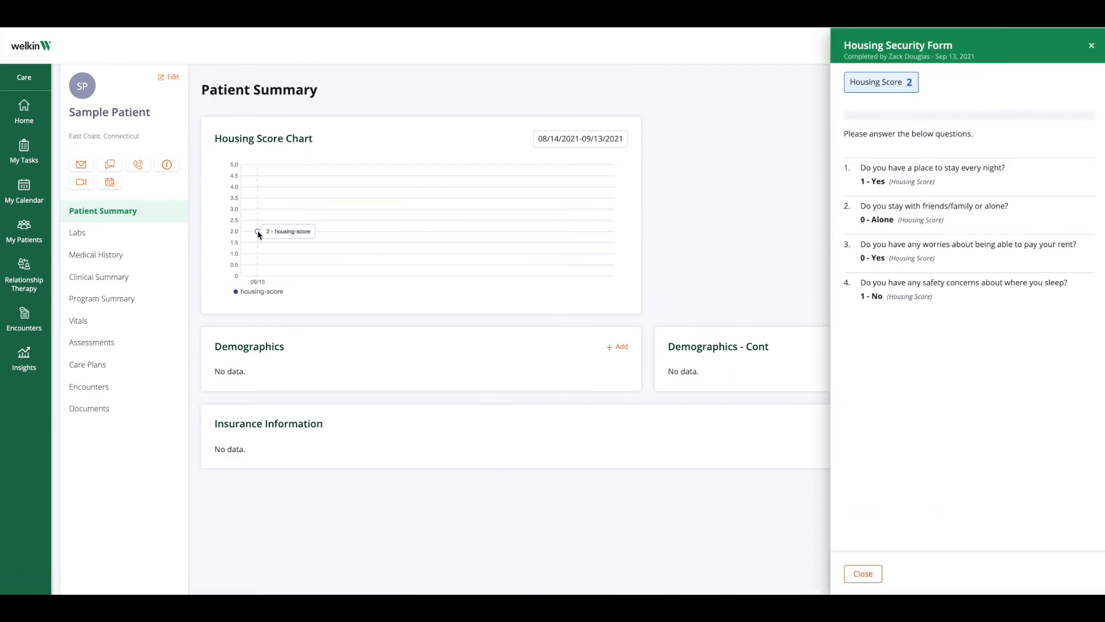